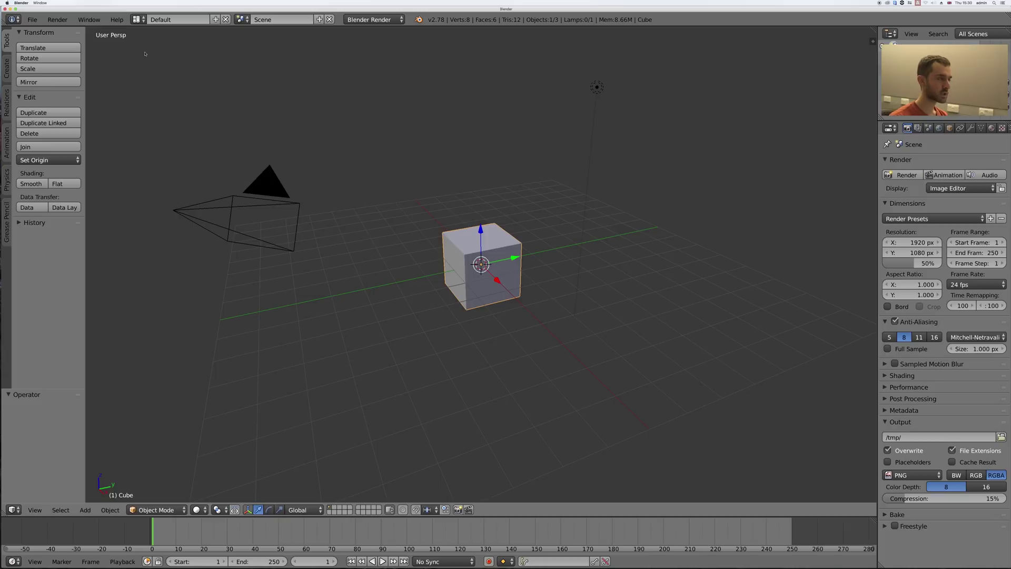
Switch to the Video Editing workspace and frame the sequencer timeline at its start.
{"action": "left_click", "coordinate": [138, 19]}
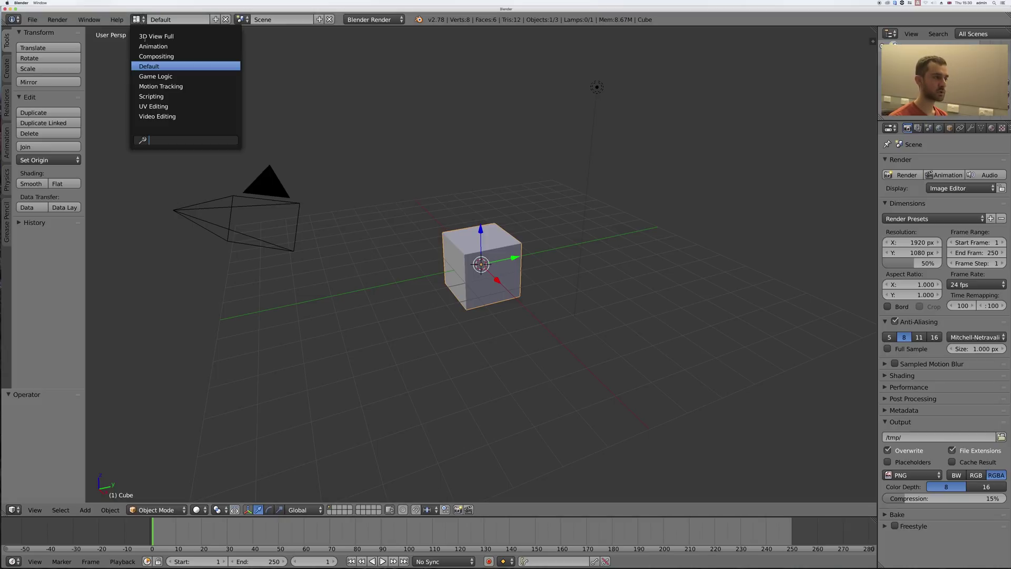
{"action": "left_click", "coordinate": [165, 117]}
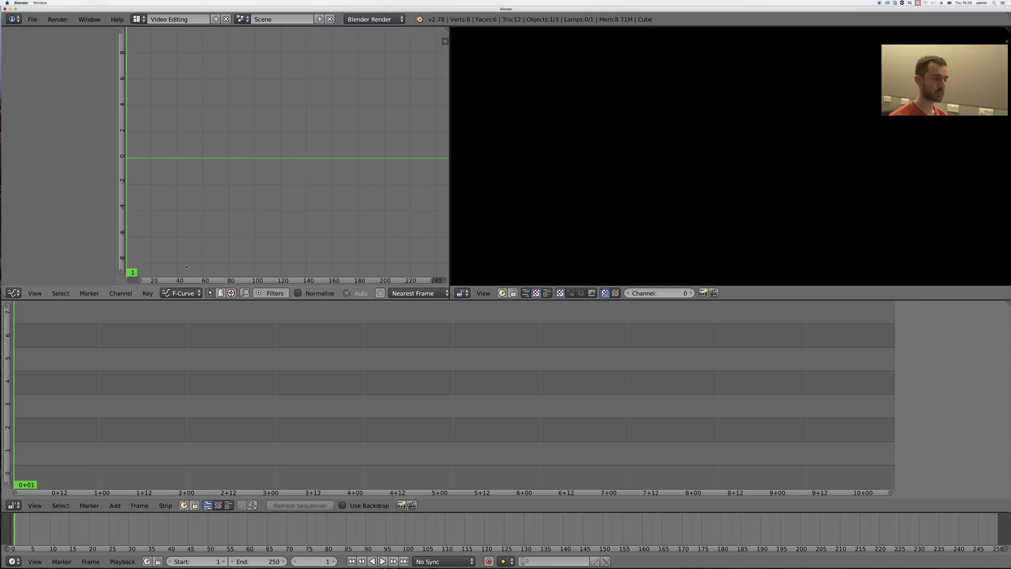
{"action": "key", "text": "Home"}
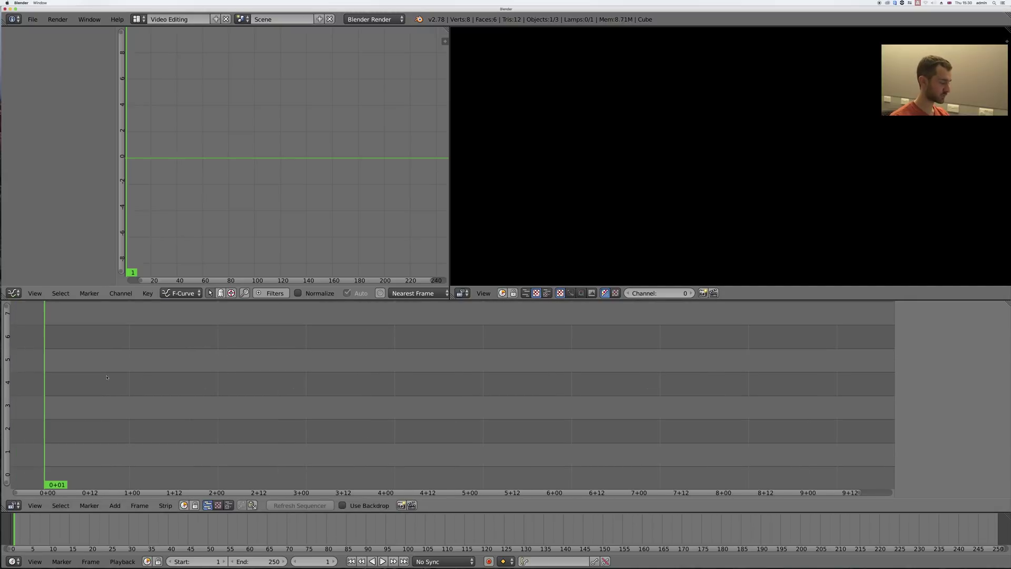
Add the 20161105_124923.mp4 clip from Media and Blends as a movie strip.
{"action": "key", "text": "shift+a"}
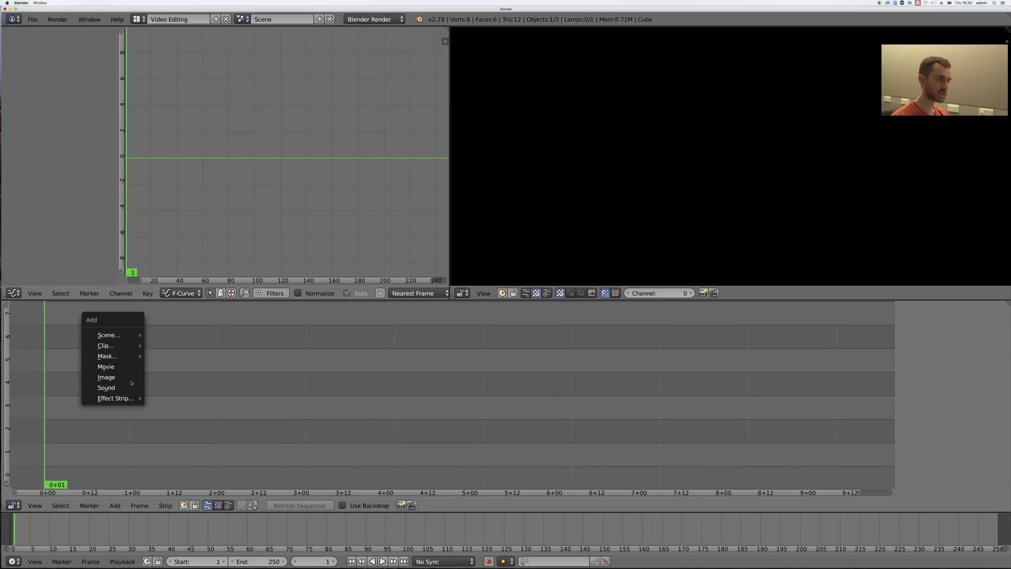
{"action": "left_click", "coordinate": [113, 367]}
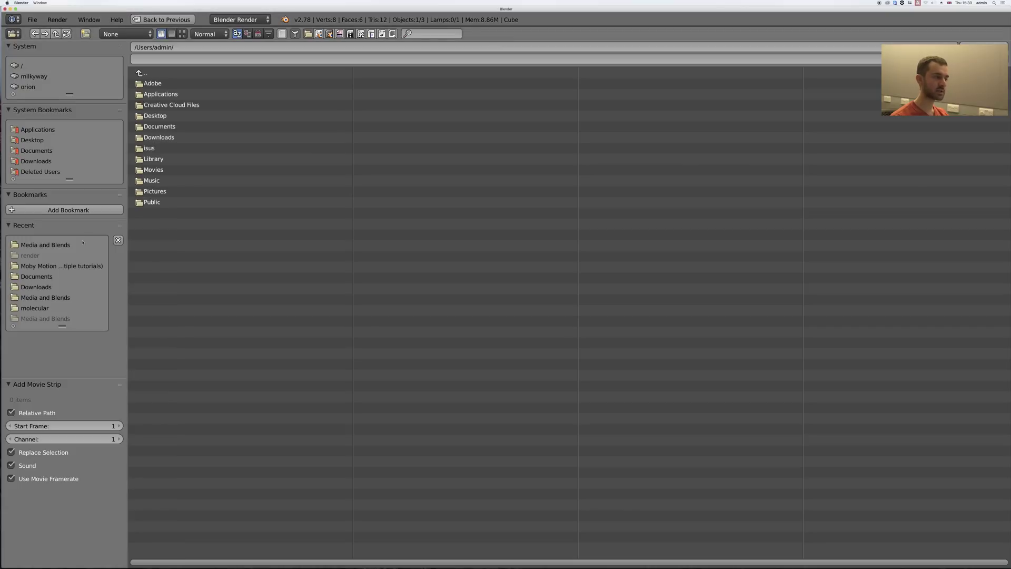
{"action": "left_click", "coordinate": [76, 244]}
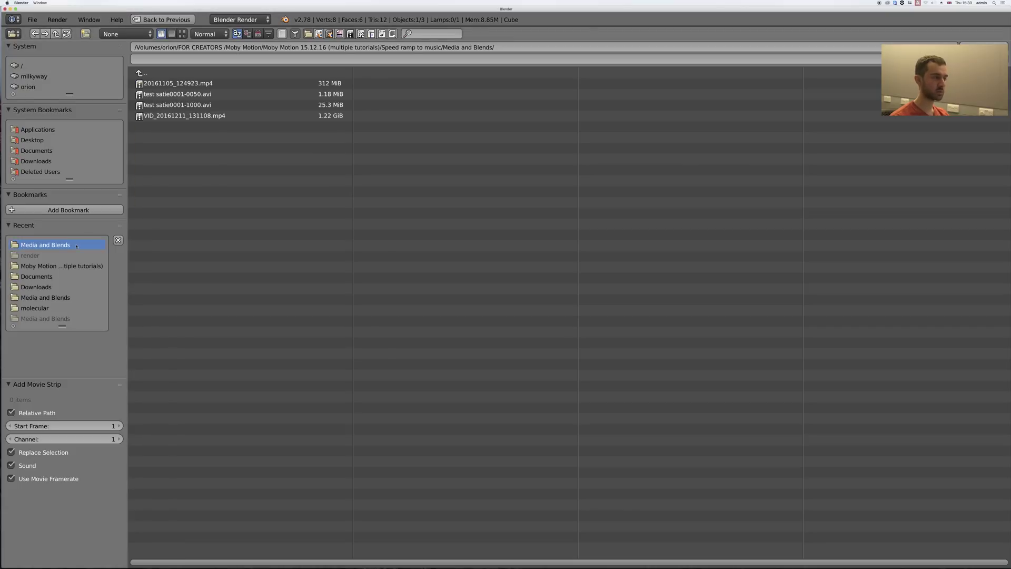
{"action": "double_click", "coordinate": [176, 84]}
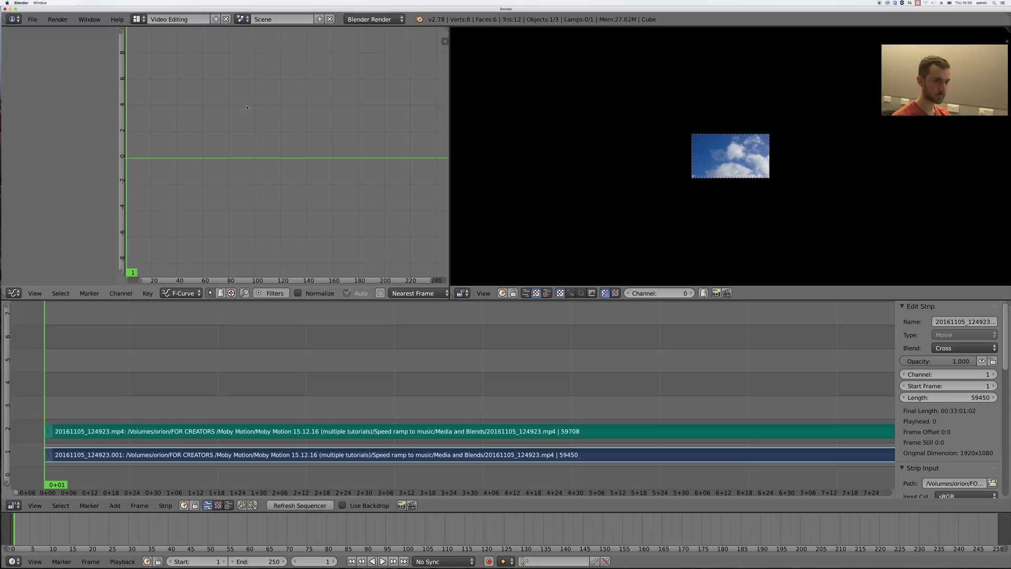
{"action": "scroll", "coordinate": [689, 150], "scroll_direction": "up", "scroll_amount": 8}
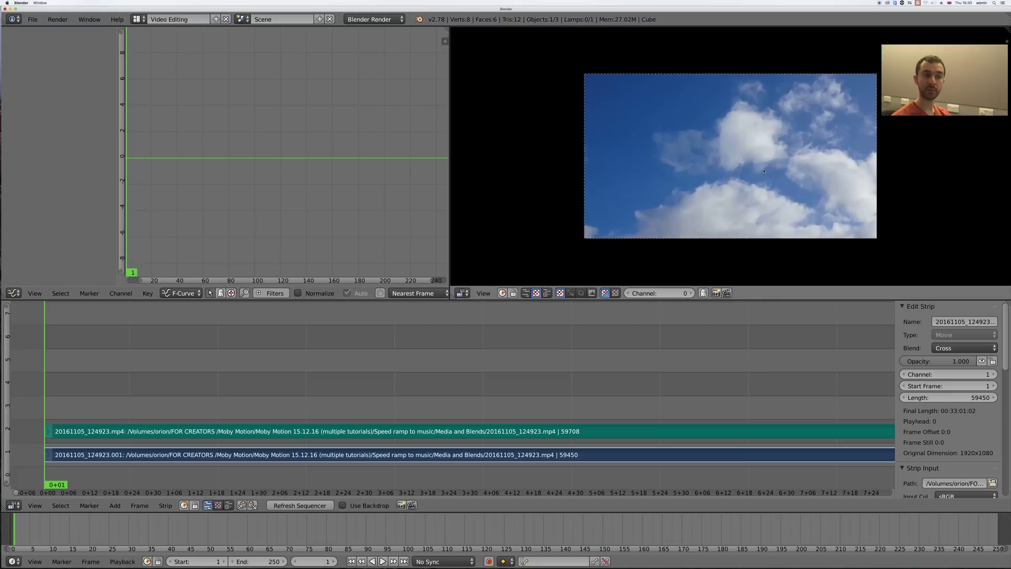
{"action": "scroll", "coordinate": [764, 170], "scroll_direction": "down", "scroll_amount": 1}
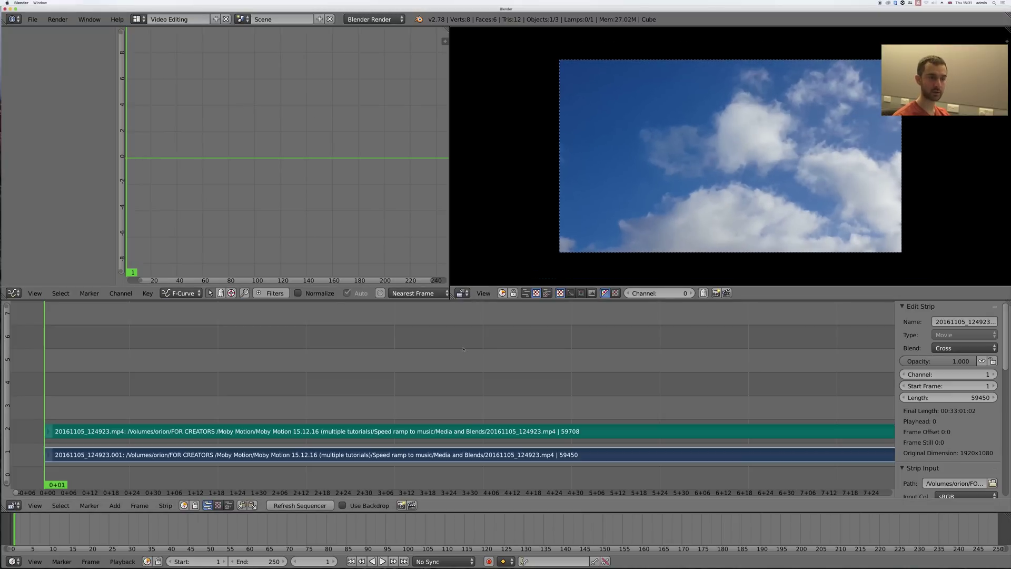
{"action": "scroll", "coordinate": [464, 349], "scroll_direction": "down", "scroll_amount": 4}
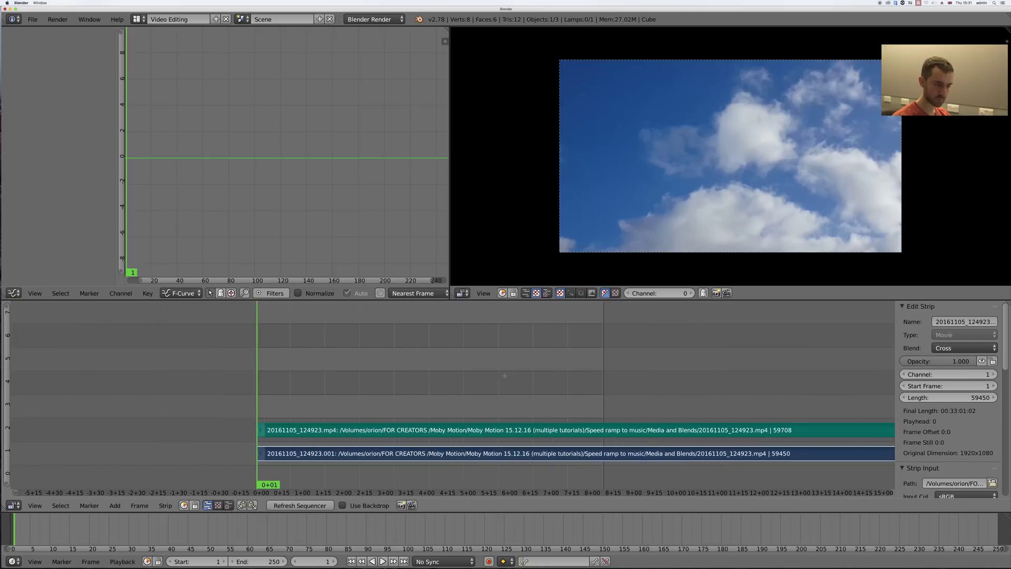
Erase the clip's green sound strip, undoing once and erasing it again.
{"action": "scroll", "coordinate": [454, 433], "scroll_direction": "right", "scroll_amount": 2, "text": "ctrl"}
{"action": "right_click", "coordinate": [452, 433]}
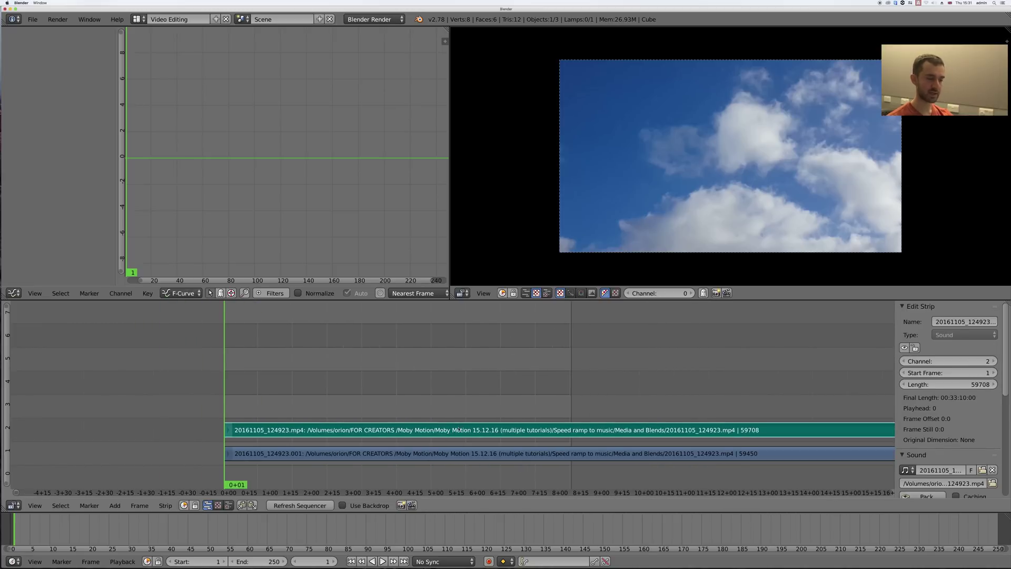
{"action": "key", "text": "x"}
{"action": "left_click", "coordinate": [459, 430]}
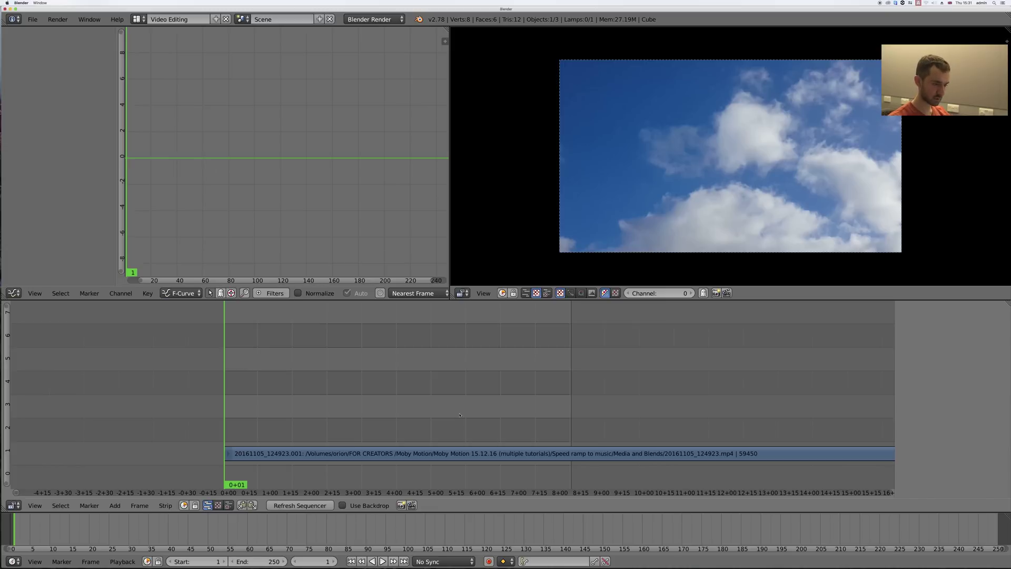
{"action": "key", "text": "ctrl+z"}
{"action": "key", "text": "x"}
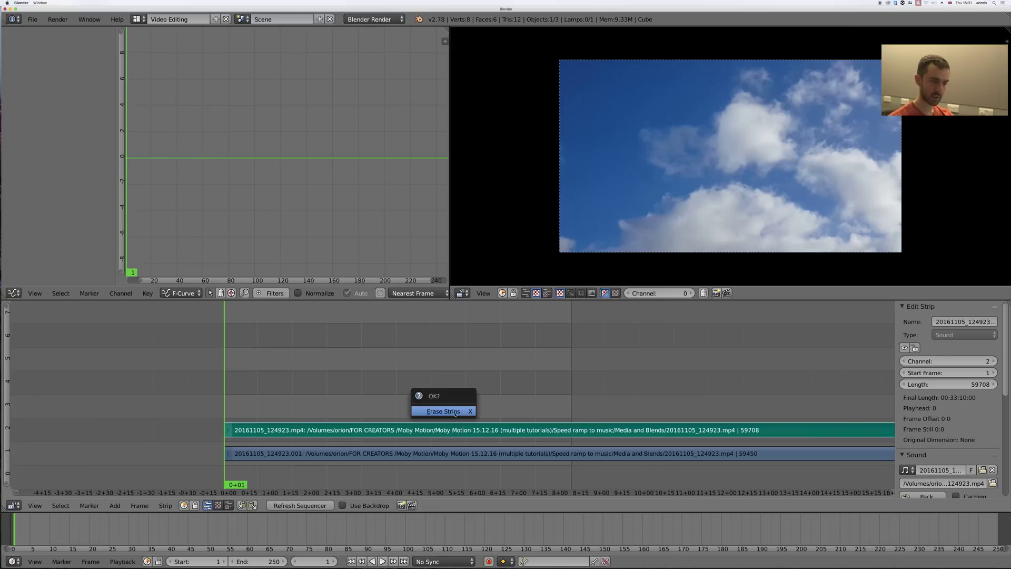
{"action": "left_click", "coordinate": [455, 413]}
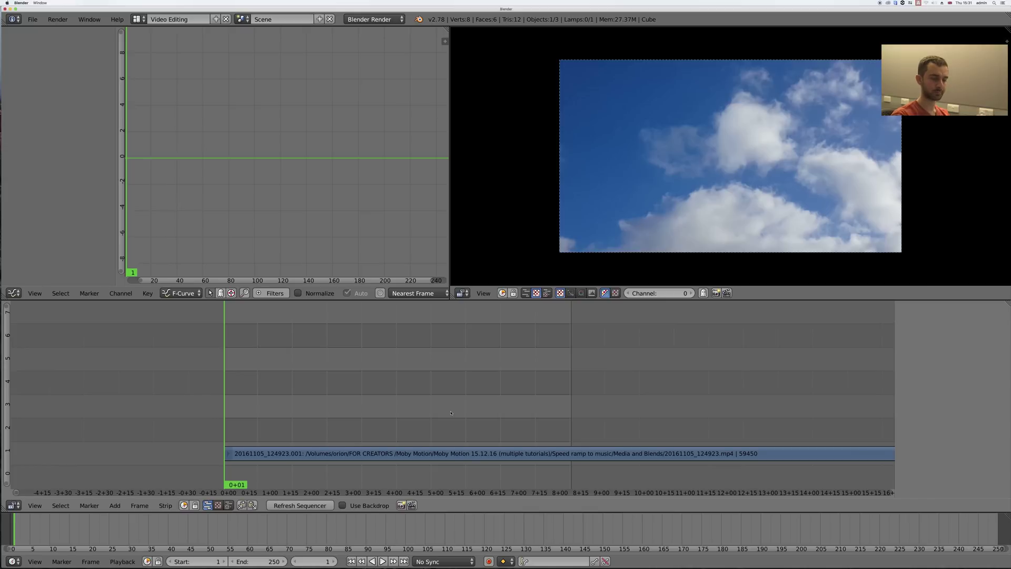
Add a Speed Control effect strip to the movie strip in channel 1.
{"action": "right_click", "coordinate": [404, 455]}
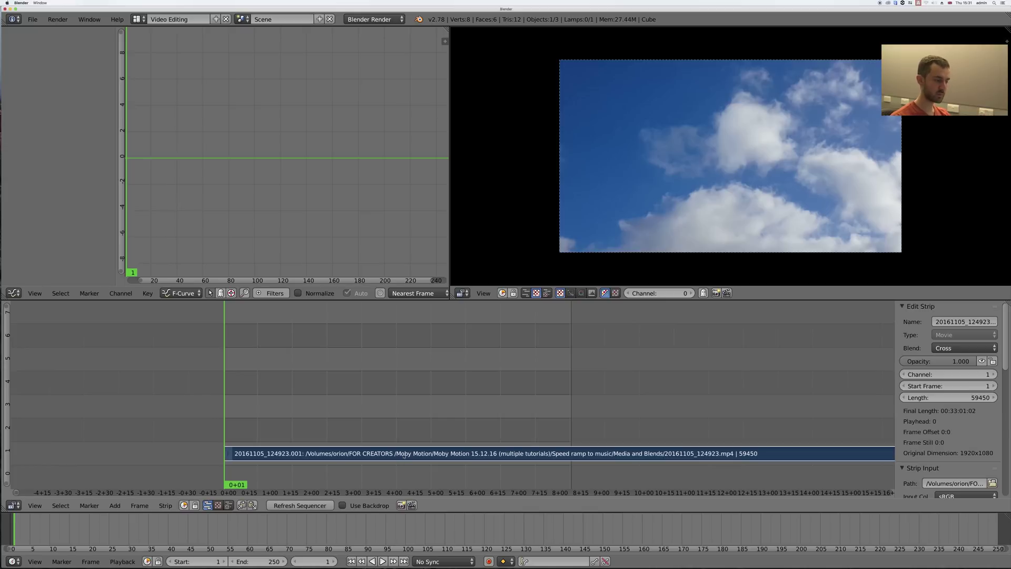
{"action": "key", "text": "shift+a"}
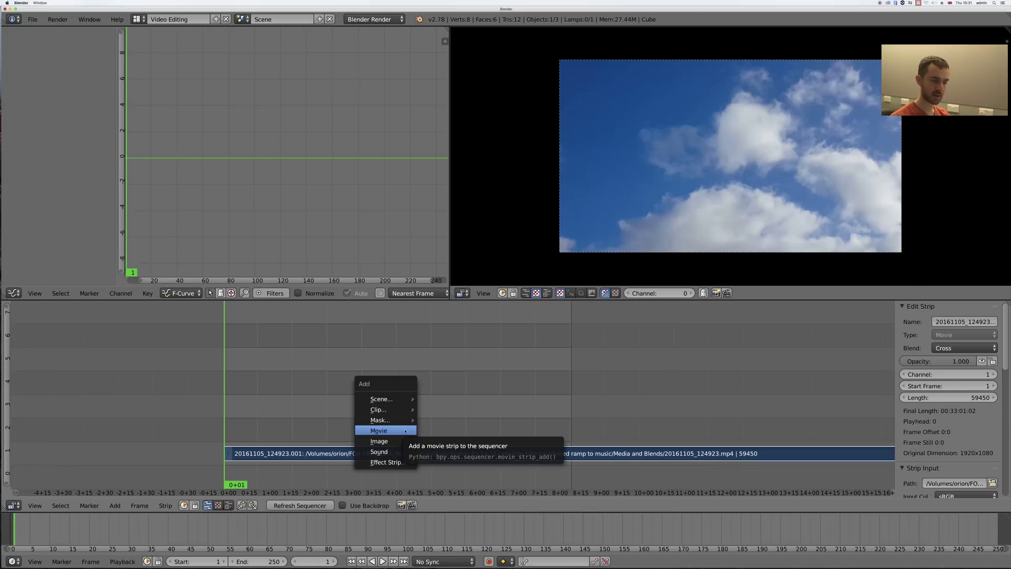
{"action": "mouse_move", "coordinate": [403, 462]}
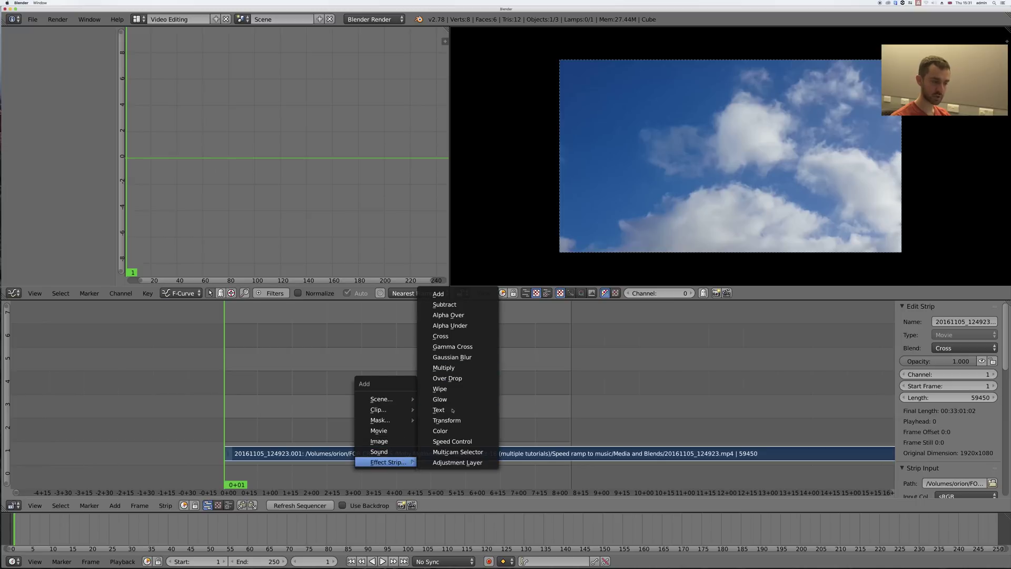
{"action": "left_click", "coordinate": [453, 441]}
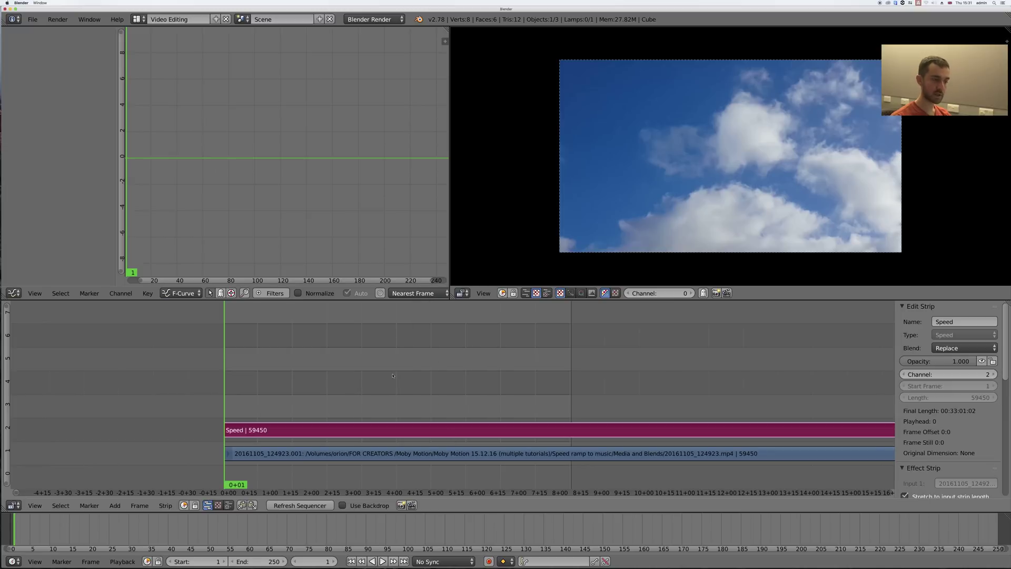
Add the Gymnopedie_No_1 mp3 as a sound strip and start playback.
{"action": "key", "text": "shift+a"}
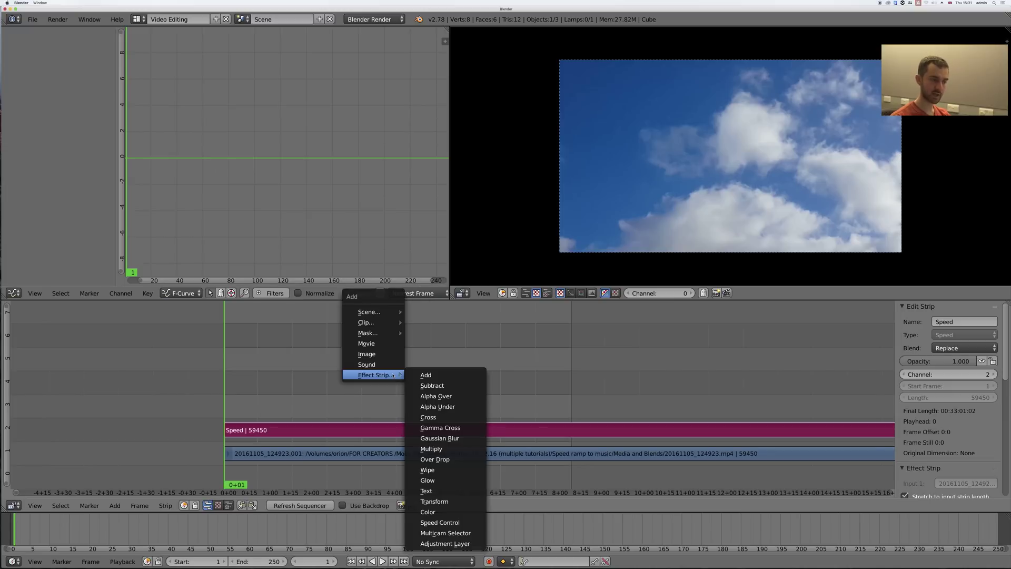
{"action": "left_click", "coordinate": [389, 366]}
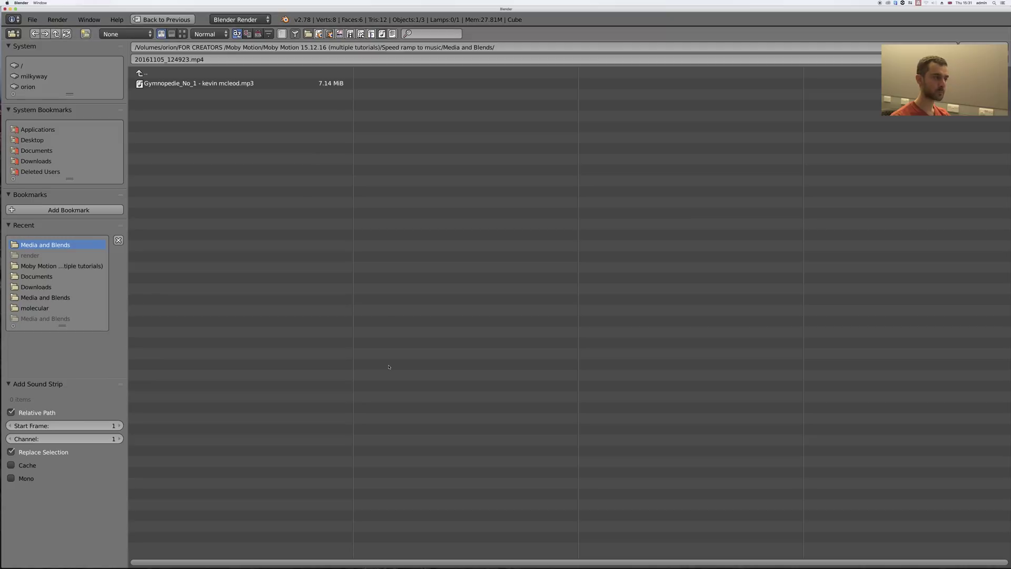
{"action": "left_click", "coordinate": [193, 84]}
{"action": "double_click", "coordinate": [193, 84]}
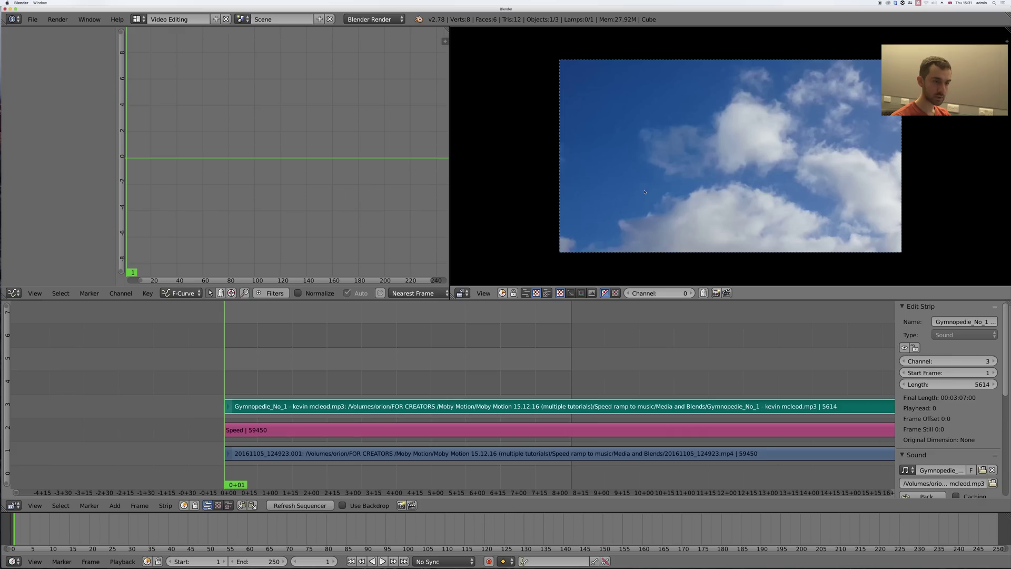
{"action": "key", "text": "alt+a"}
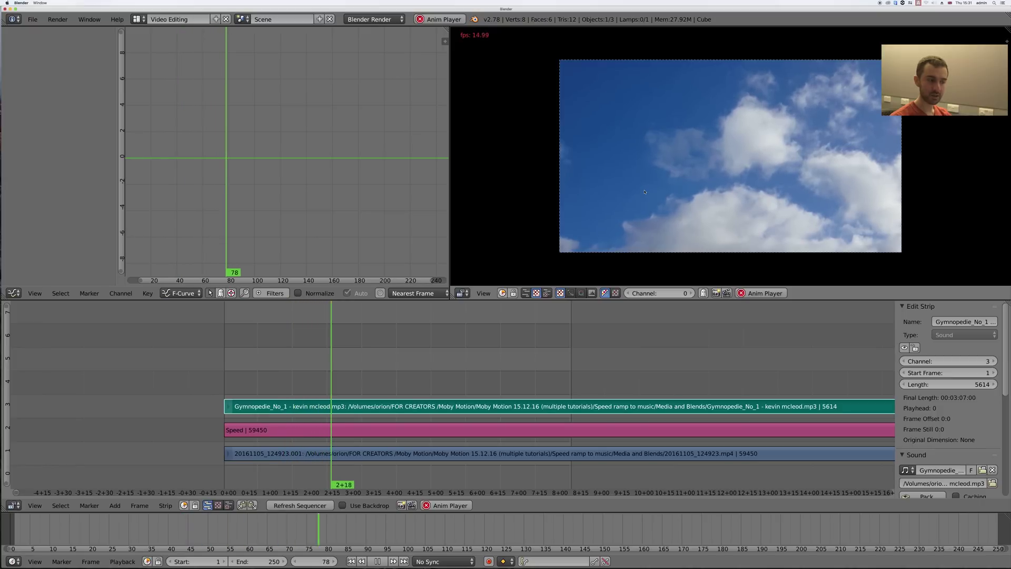
Stop playback, check frame 12, and rewind the playhead to frame 1.
{"action": "key", "text": "alt+a"}
{"action": "left_click", "coordinate": [240, 346]}
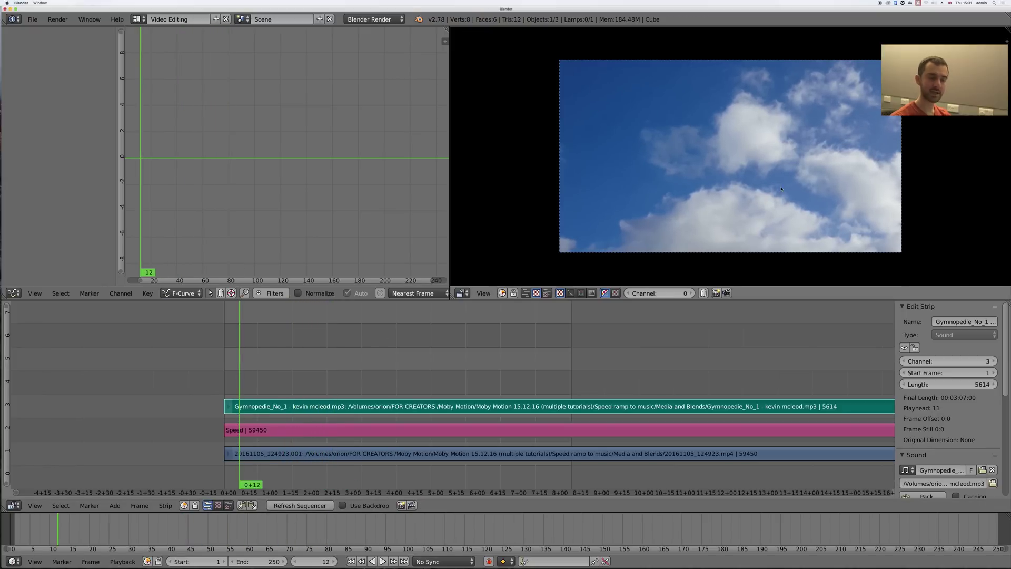
{"action": "scroll", "coordinate": [419, 364], "scroll_direction": "left", "scroll_amount": 2, "text": "ctrl"}
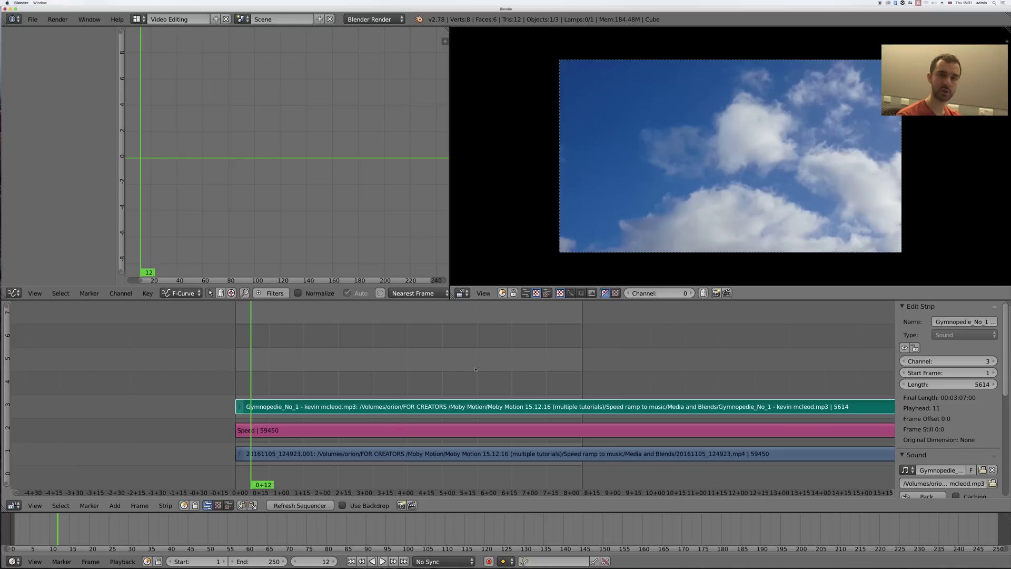
{"action": "key", "text": "shift+Left"}
Turn on Use as speed for the Speed strip, leaving its factor at 0.
{"action": "right_click", "coordinate": [446, 431]}
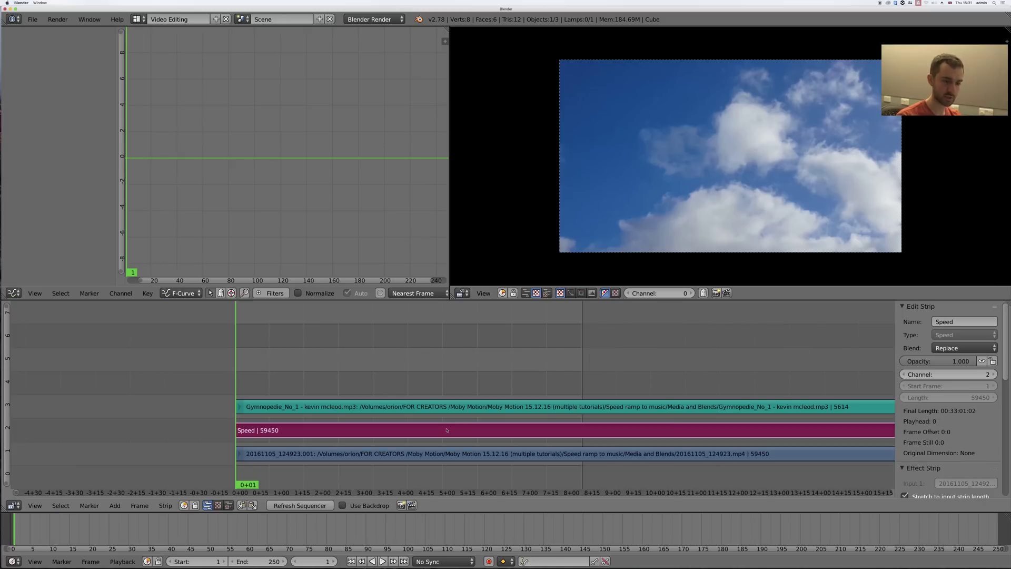
{"action": "scroll", "coordinate": [947, 454], "scroll_direction": "down", "scroll_amount": 8}
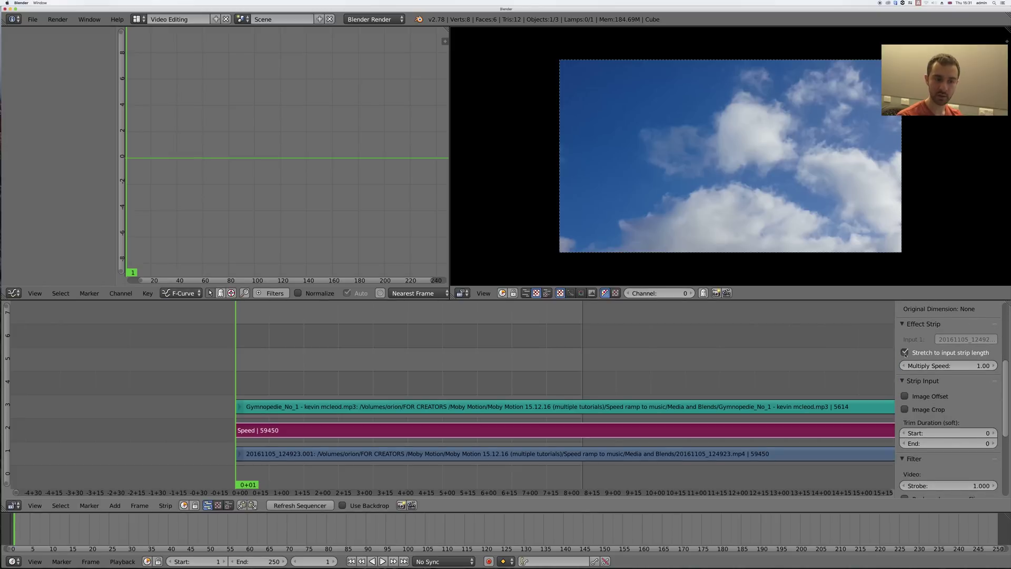
{"action": "left_click", "coordinate": [905, 352]}
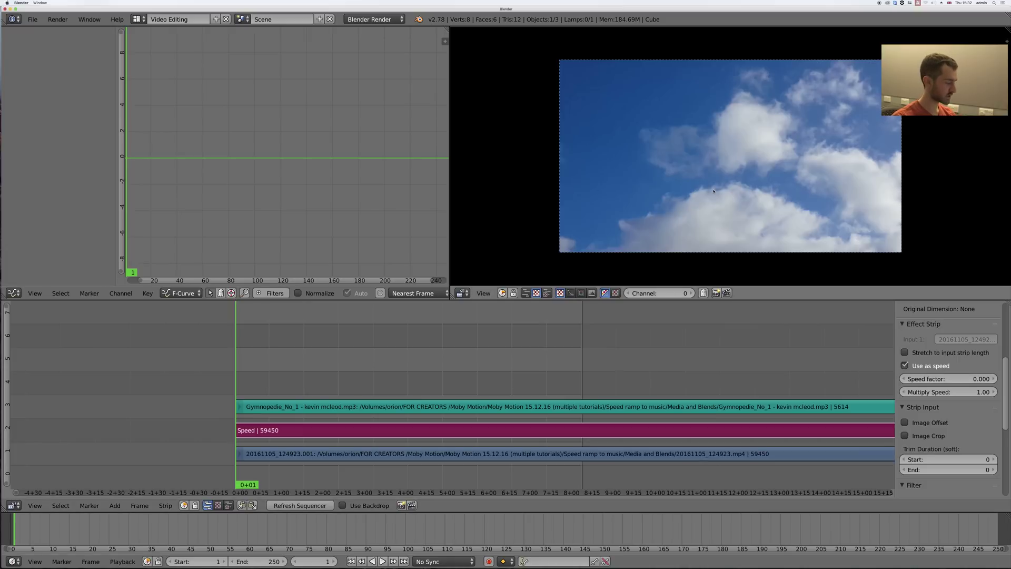
Preview and scrub the sequence, then return to frame 1.
{"action": "key", "text": "alt+a"}
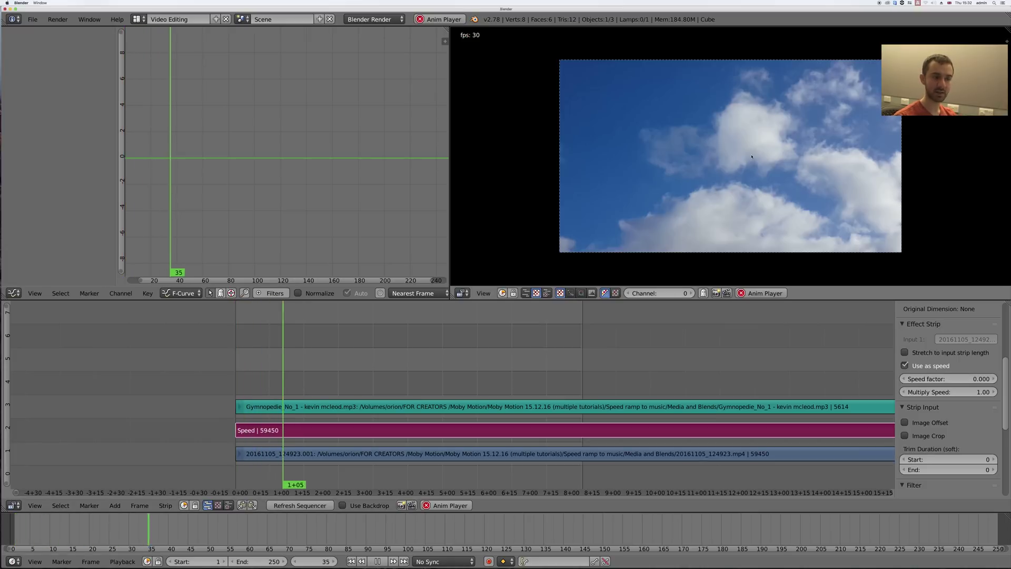
{"action": "key", "text": "alt+a"}
{"action": "left_click_drag", "start_coordinate": [288, 372], "coordinate": [471, 372]}
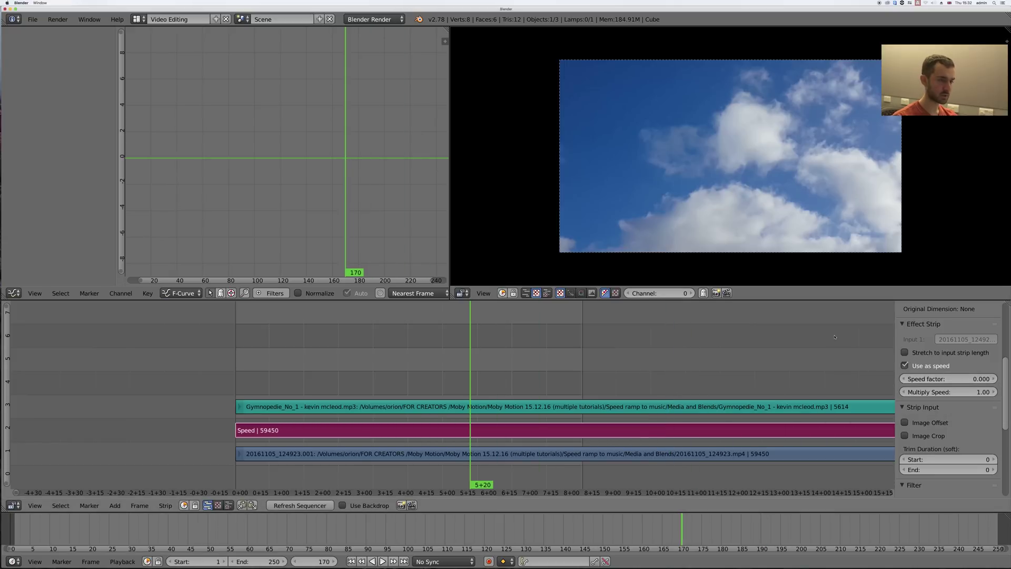
{"action": "key", "text": "shift+Left"}
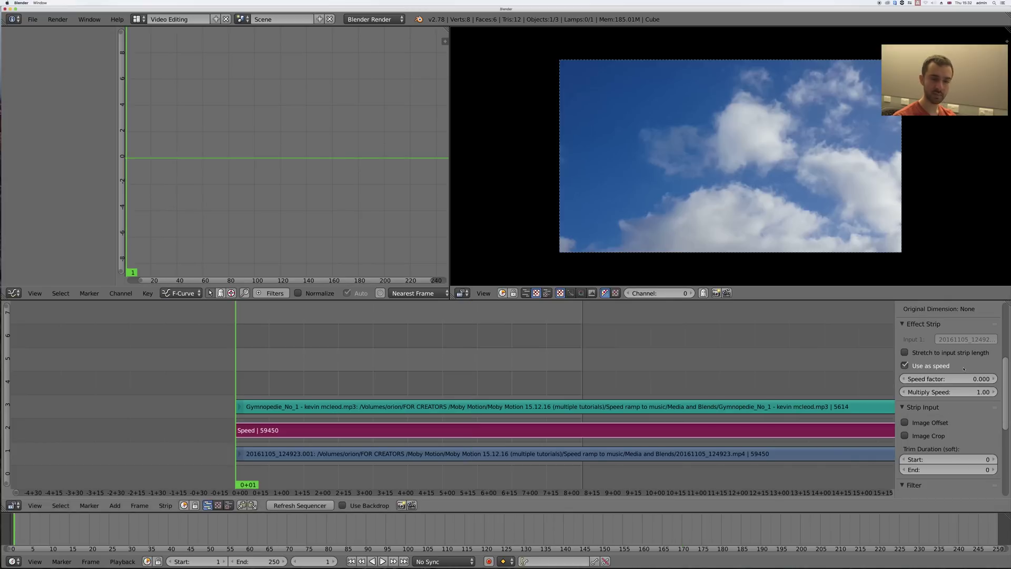
Keyframe the Speed factor at frame 1 and pan the Graph Editor view.
{"action": "key", "text": "i"}
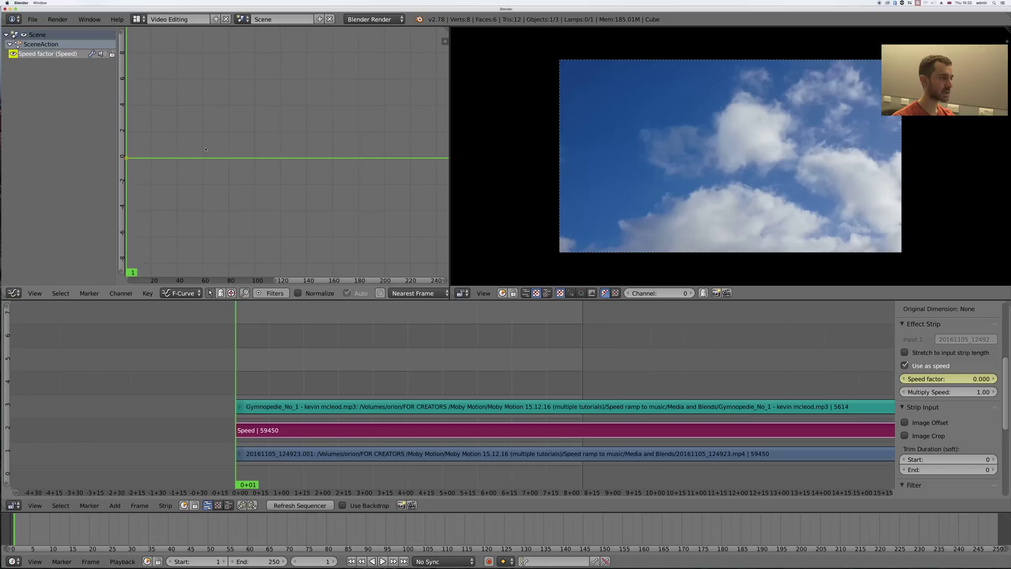
{"action": "scroll", "coordinate": [160, 147], "scroll_direction": "up", "scroll_amount": 5, "text": "ctrl"}
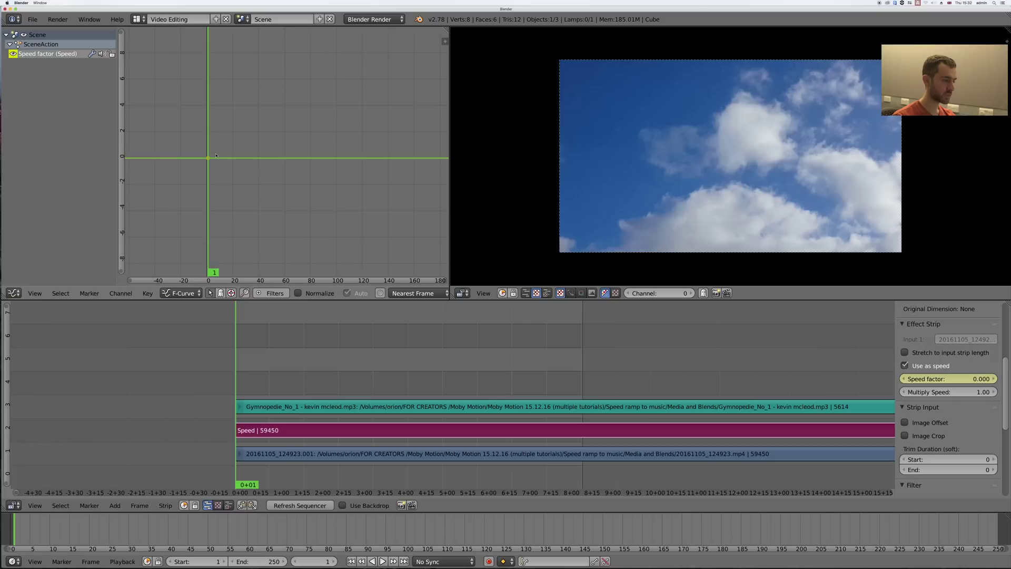
{"action": "middle_click_drag", "start_coordinate": [216, 156], "coordinate": [212, 154]}
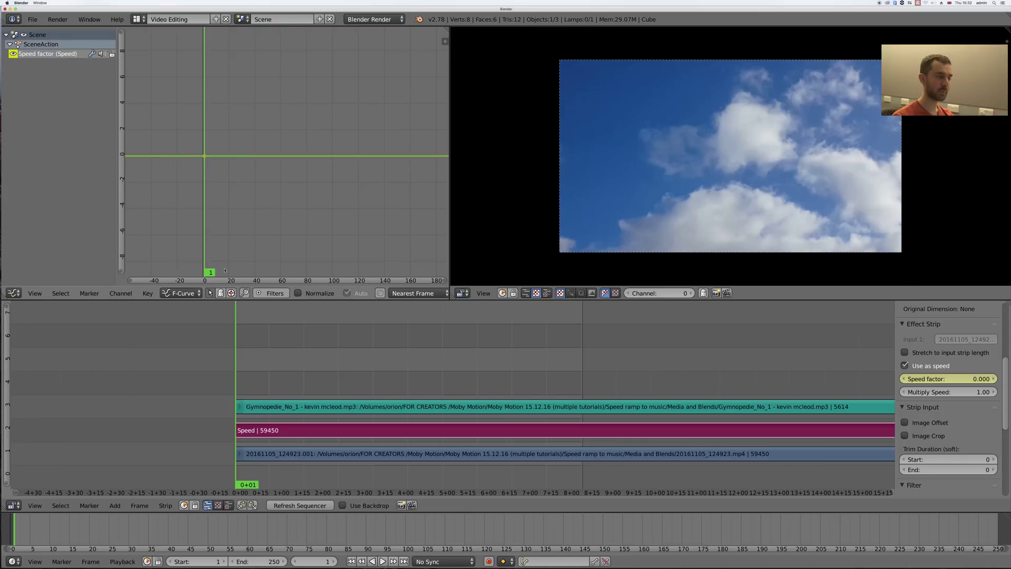
Set up Bake Sound to F-Curves with the Gymnopedie_No_1 mp3 and Highest frequency 5000.
{"action": "left_click", "coordinate": [148, 293]}
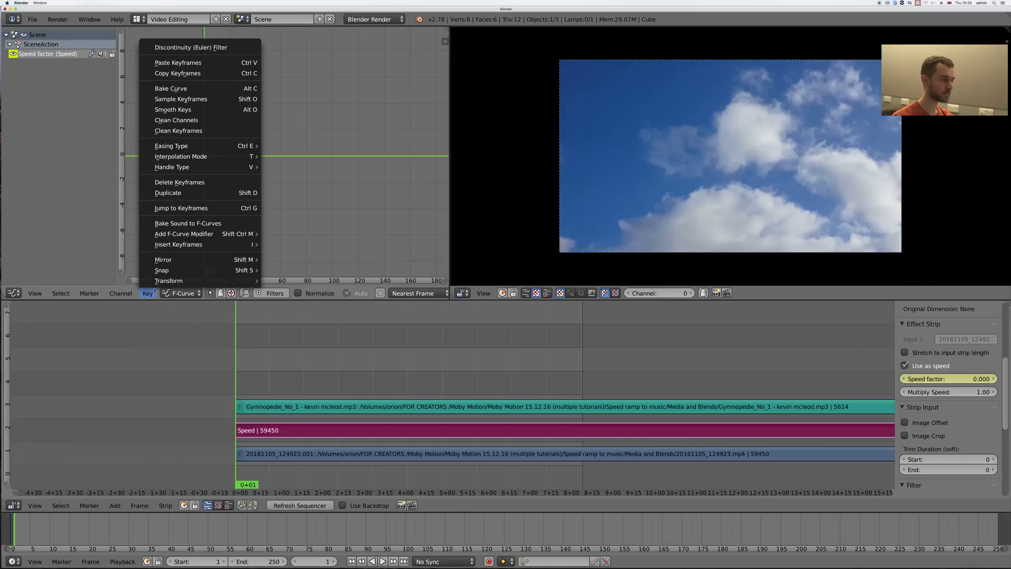
{"action": "left_click", "coordinate": [188, 220]}
{"action": "left_click", "coordinate": [83, 246]}
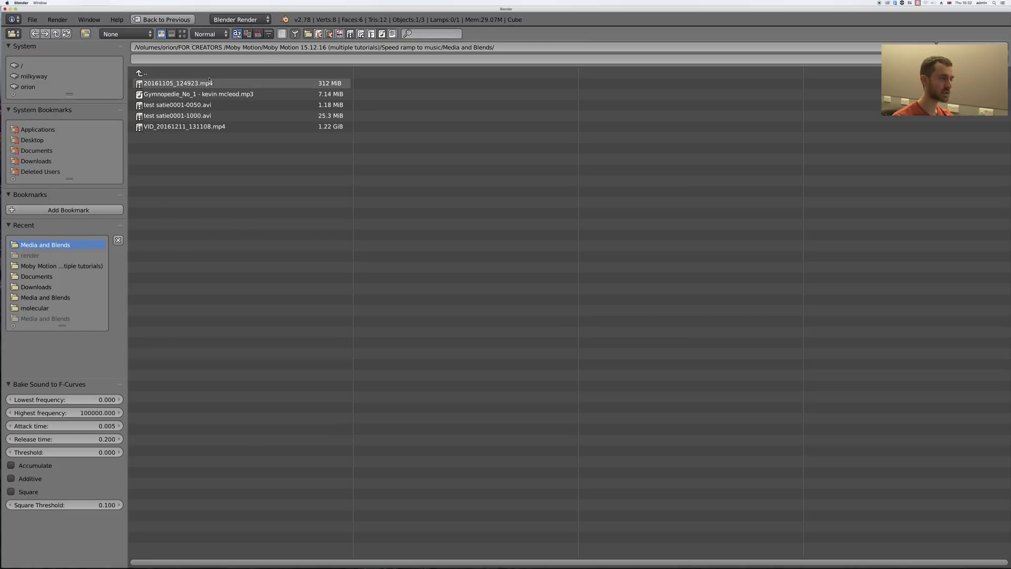
{"action": "left_click", "coordinate": [220, 95]}
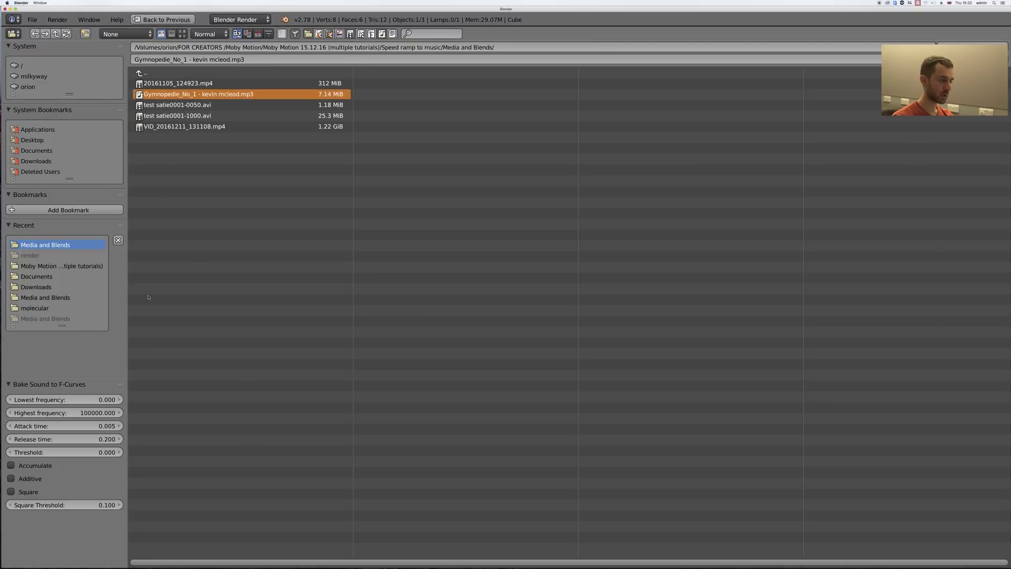
{"action": "left_click", "coordinate": [53, 415]}
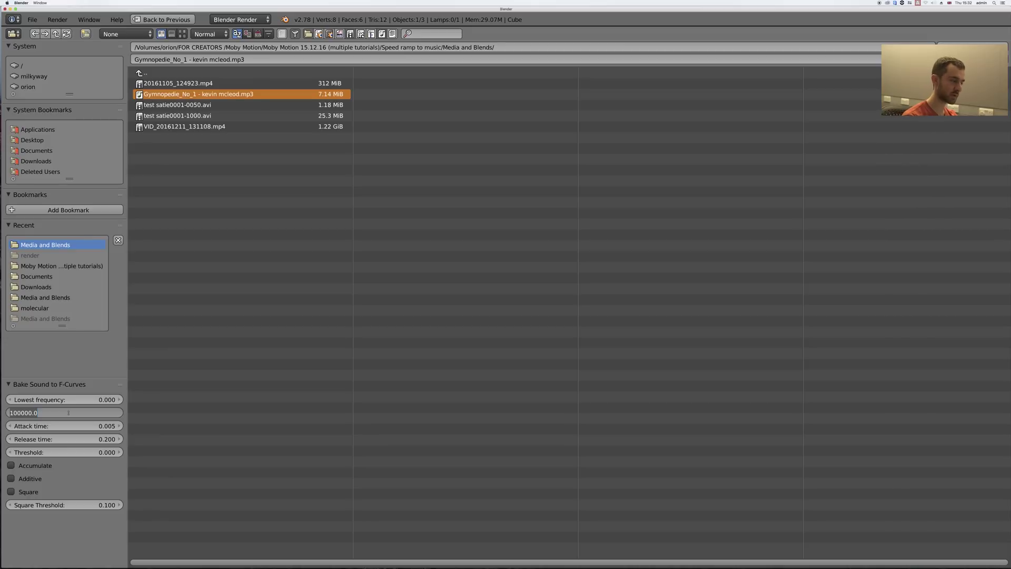
{"action": "type", "text": "5000"}
{"action": "key", "text": "Return"}
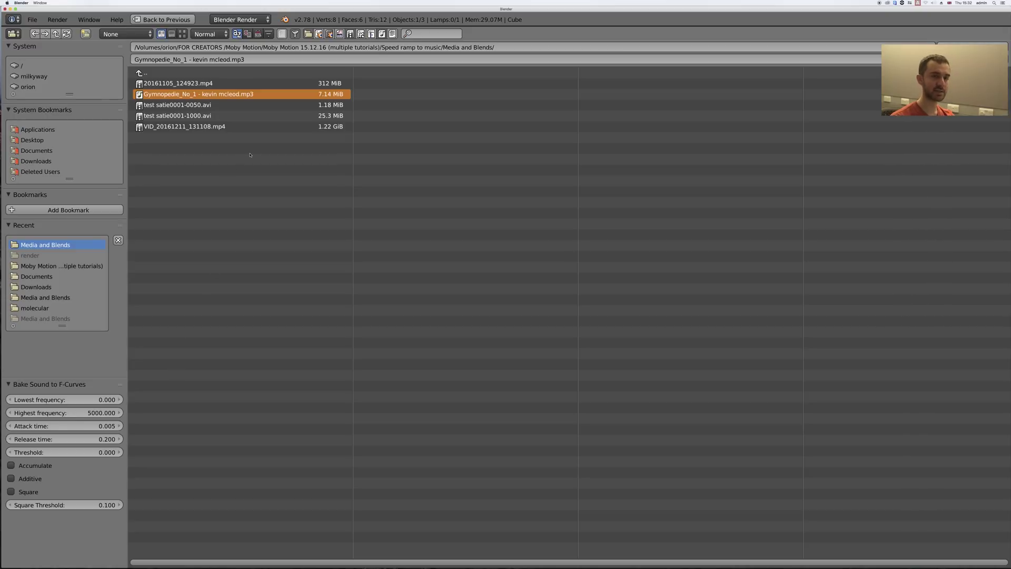
Bake the song into the Speed factor curve, stretch the view, and preview to frame 44.
{"action": "key", "text": "Return"}
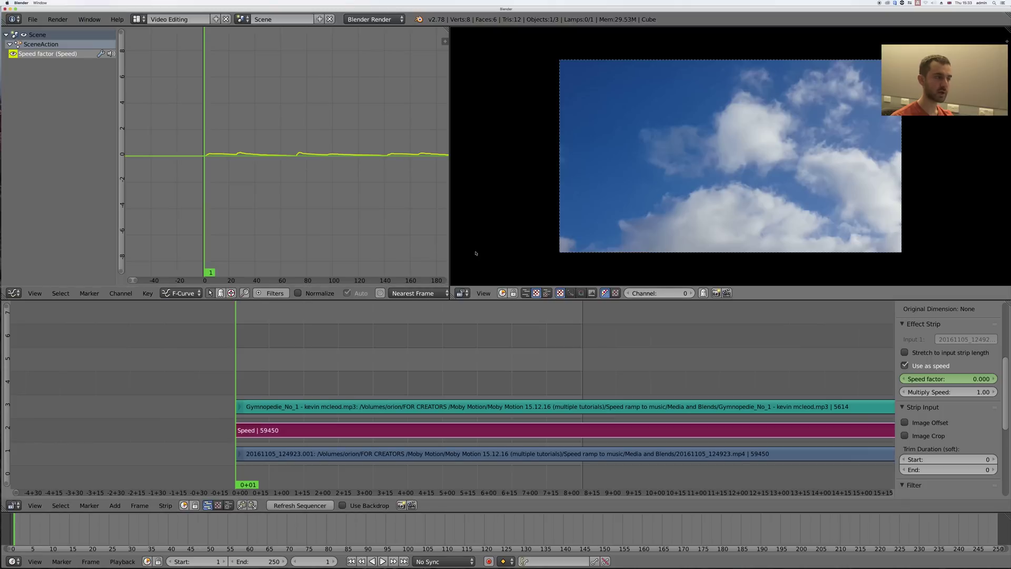
{"action": "middle_click_drag", "start_coordinate": [252, 215], "coordinate": [243, 167], "text": "ctrl"}
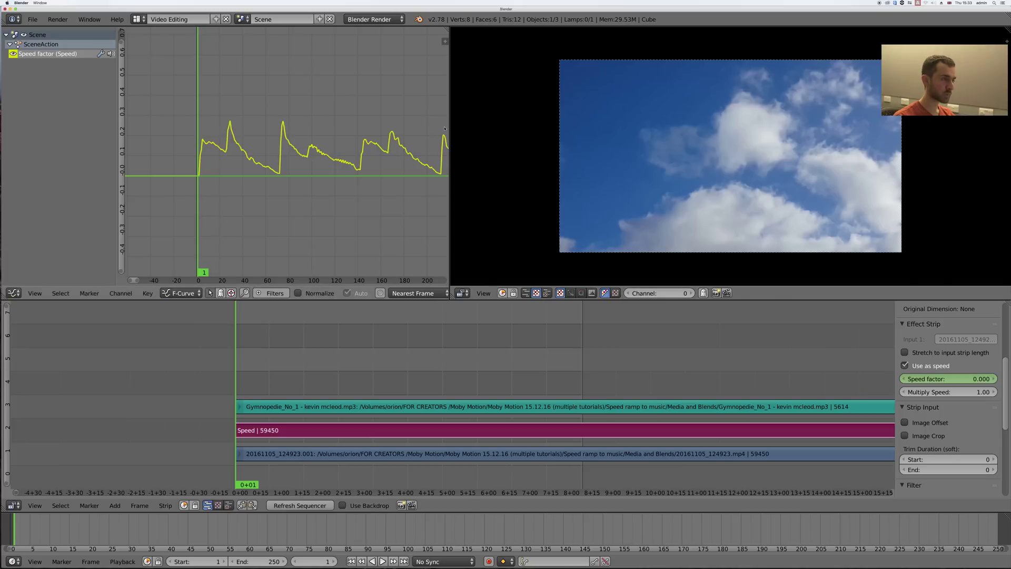
{"action": "key", "text": "alt+a"}
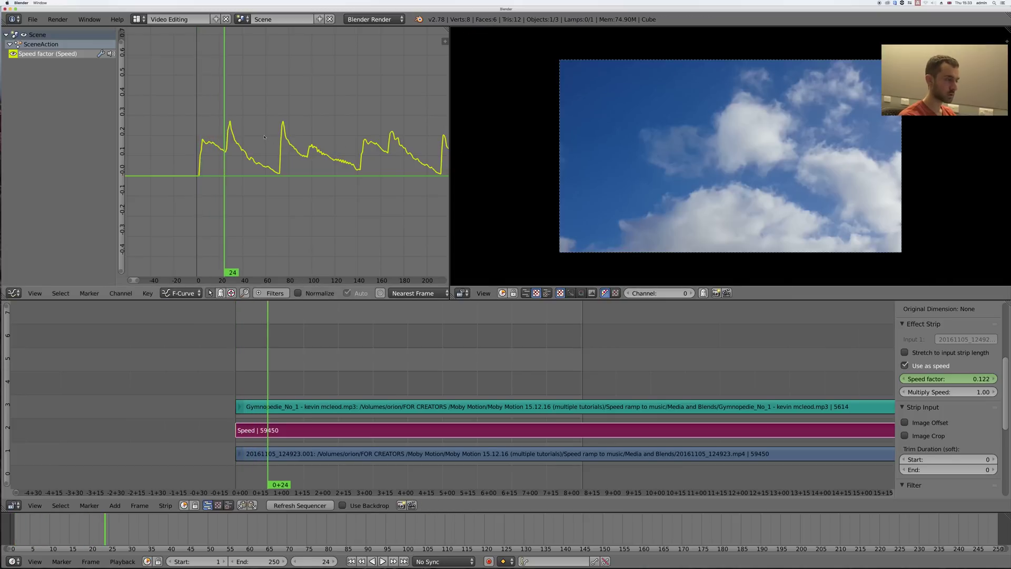
{"action": "key", "text": "Escape"}
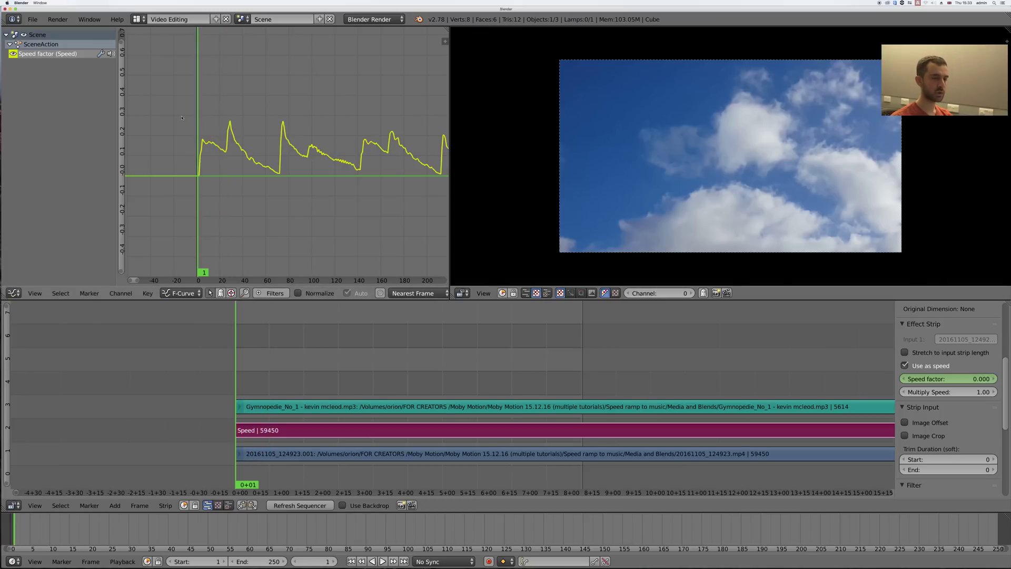
{"action": "key", "text": "alt+a"}
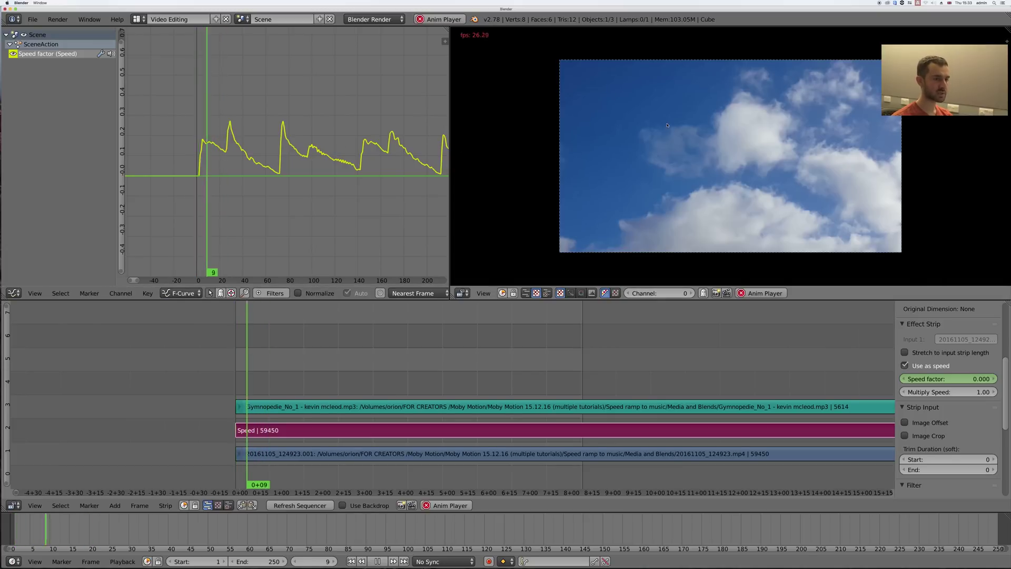
{"action": "key", "text": "alt+a"}
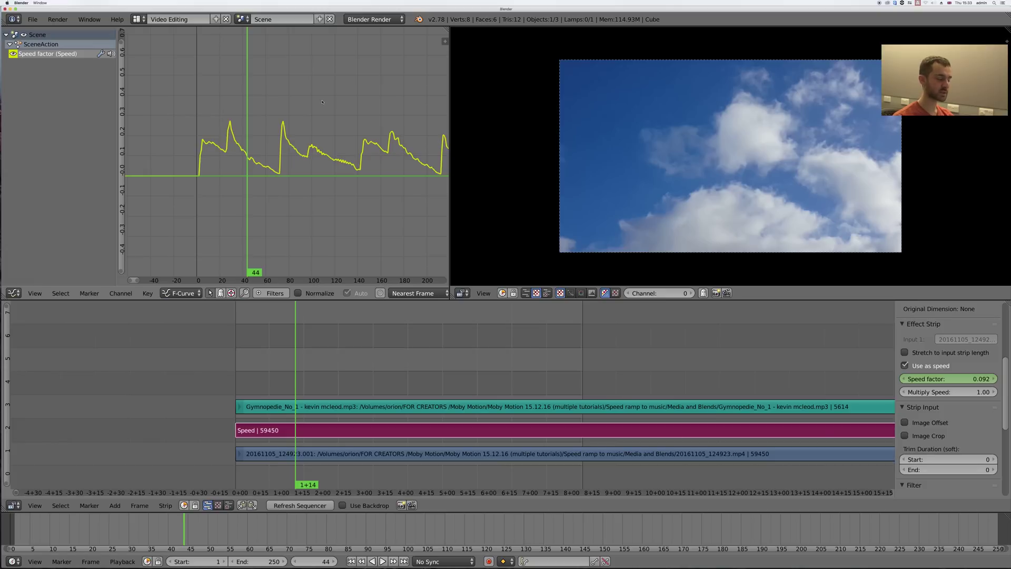
Add an Envelope modifier to the Speed factor curve from the sidebar Modifiers tab.
{"action": "key", "text": "n"}
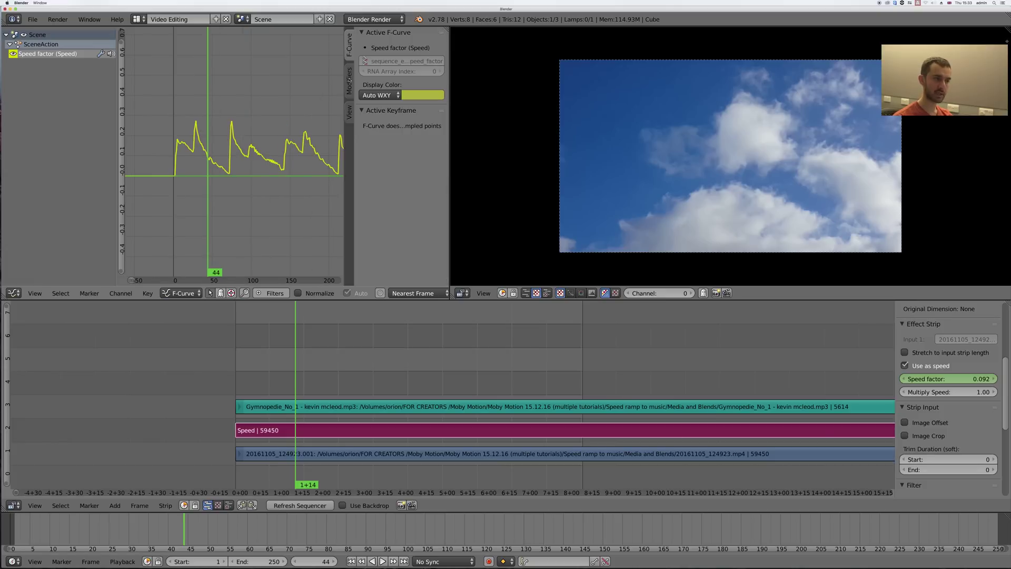
{"action": "left_click", "coordinate": [349, 80]}
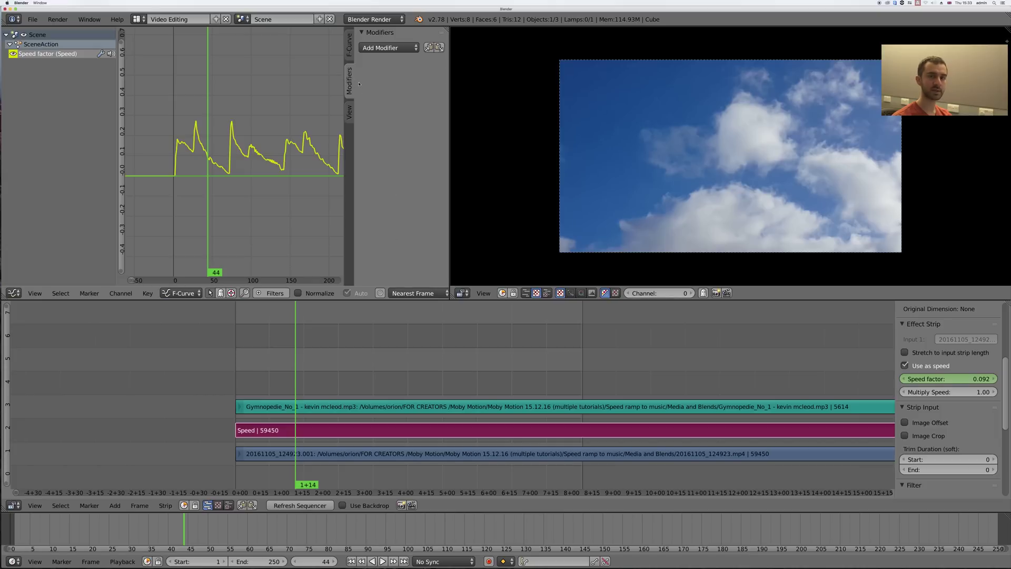
{"action": "left_click", "coordinate": [380, 48]}
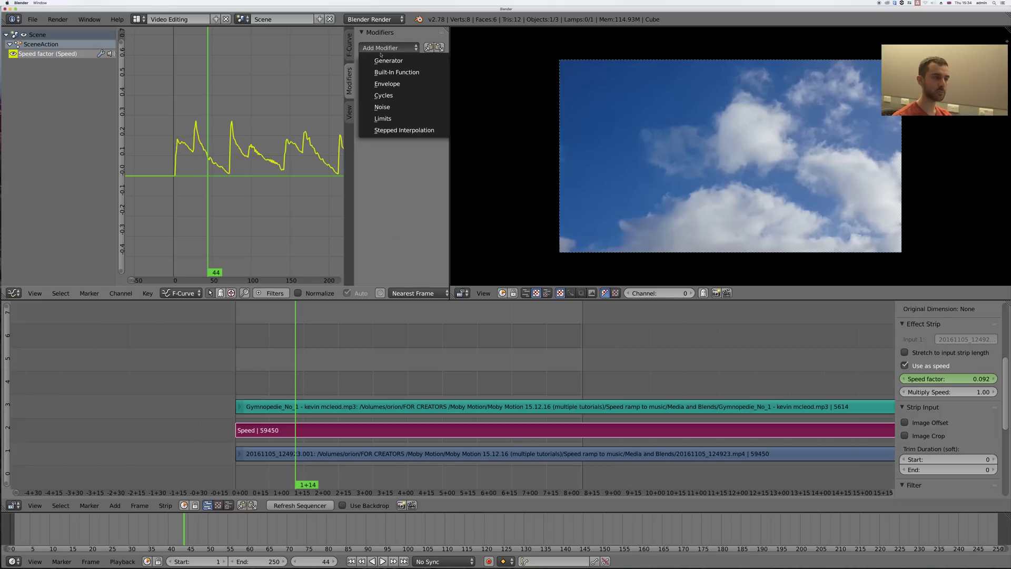
{"action": "left_click", "coordinate": [391, 86]}
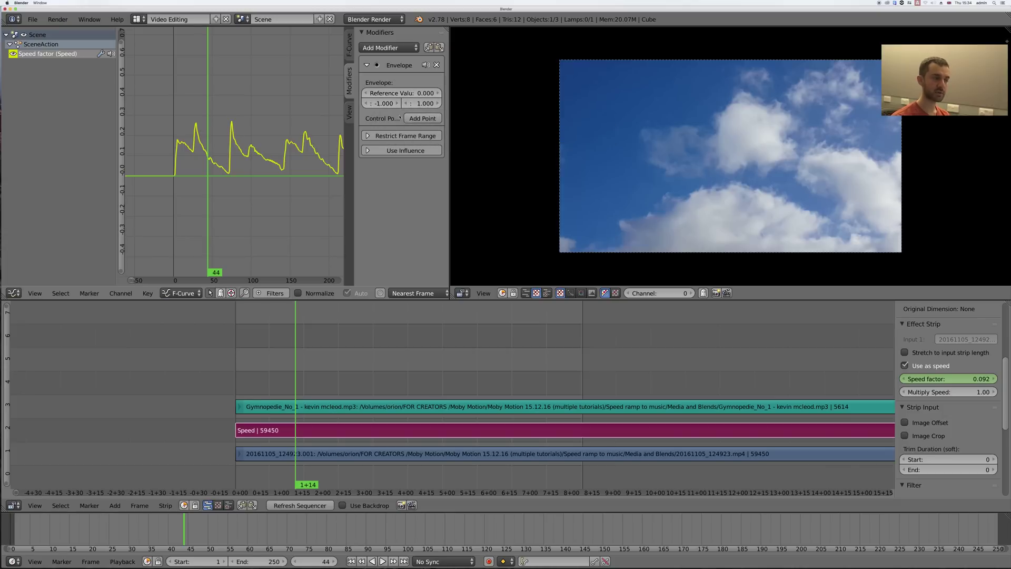
Add an Envelope control point at frame 44 with Min -25 and Max 25.
{"action": "left_click", "coordinate": [408, 118]}
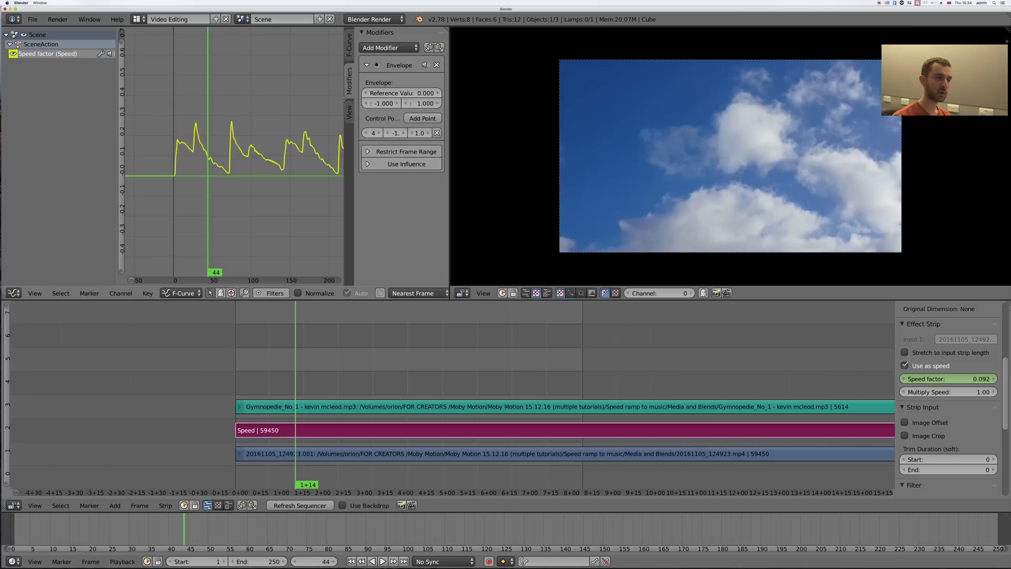
{"action": "left_click_drag", "start_coordinate": [344, 99], "coordinate": [327, 99]}
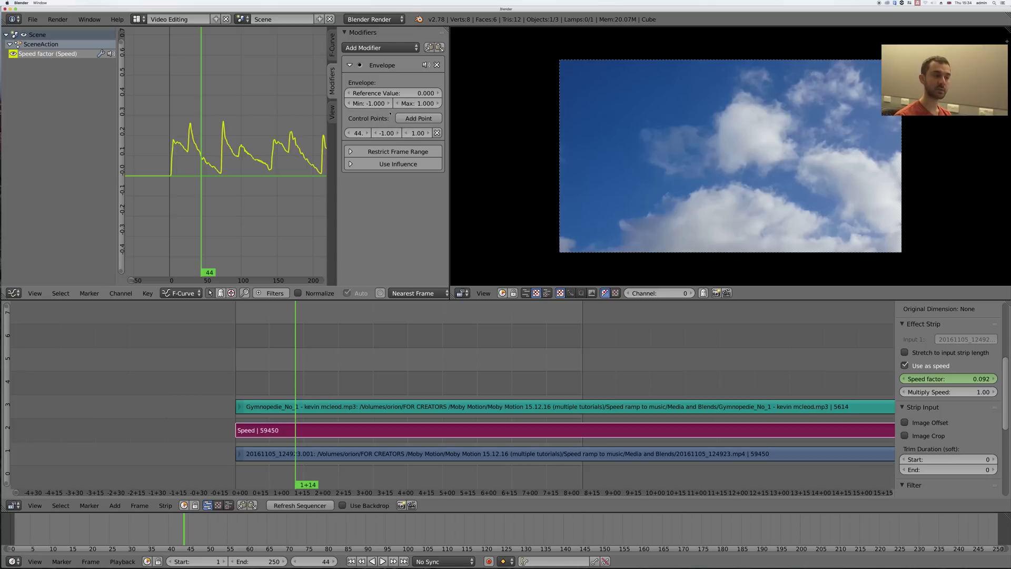
{"action": "left_click", "coordinate": [388, 132]}
{"action": "type", "text": "-25"}
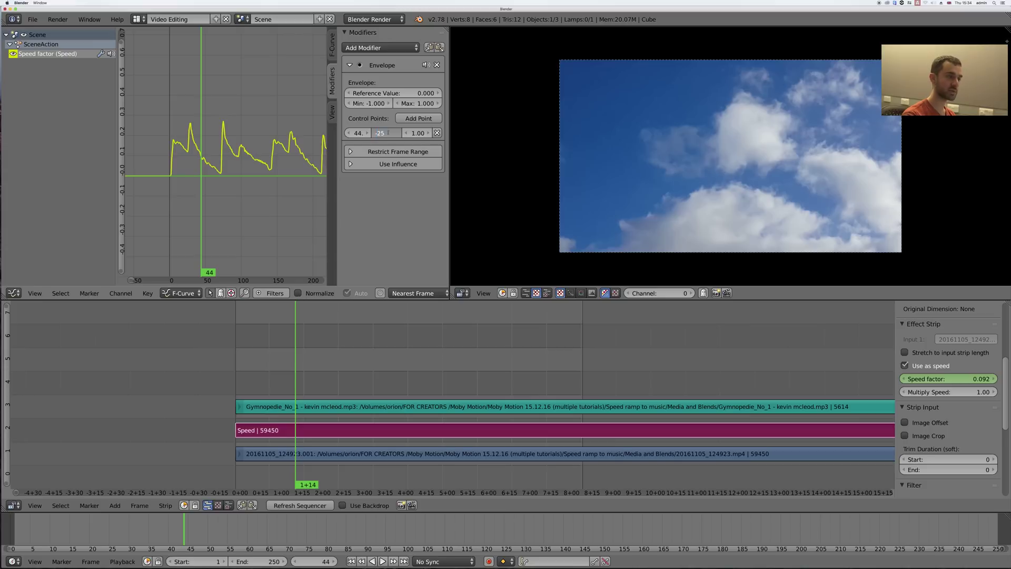
{"action": "key", "text": "Tab"}
{"action": "type", "text": "2"}
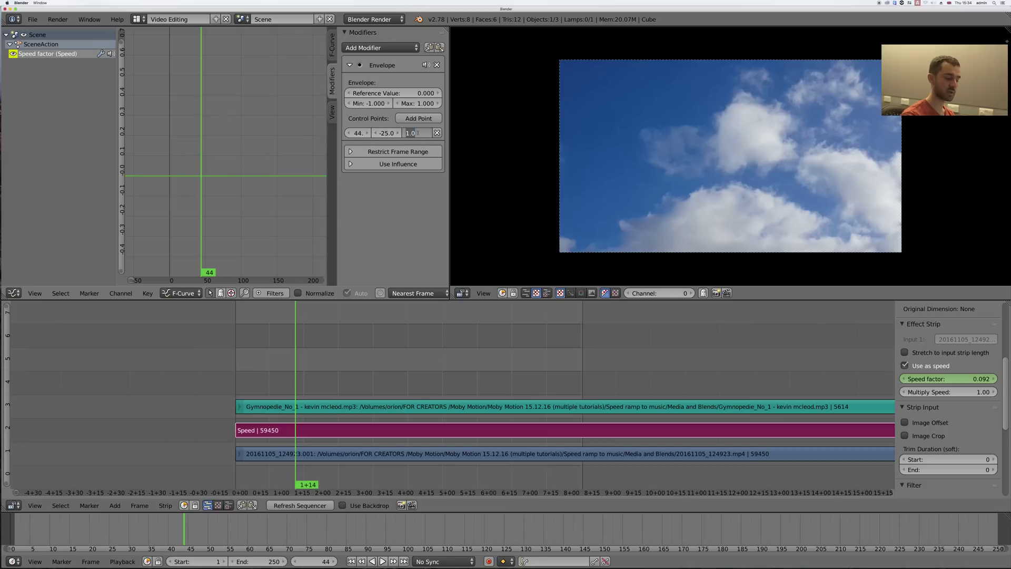
{"action": "type", "text": "5"}
{"action": "key", "text": "Return"}
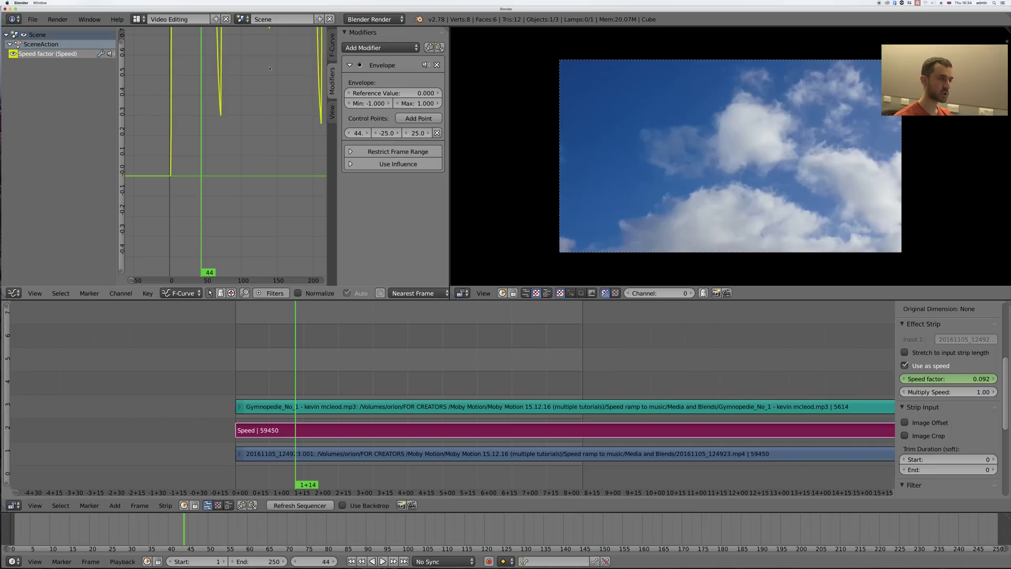
Zoom the Graph Editor out to show the whole speed curve peaking near 7, then rewind to frame 1.
{"action": "middle_click_drag", "start_coordinate": [270, 59], "coordinate": [244, 145], "text": "ctrl"}
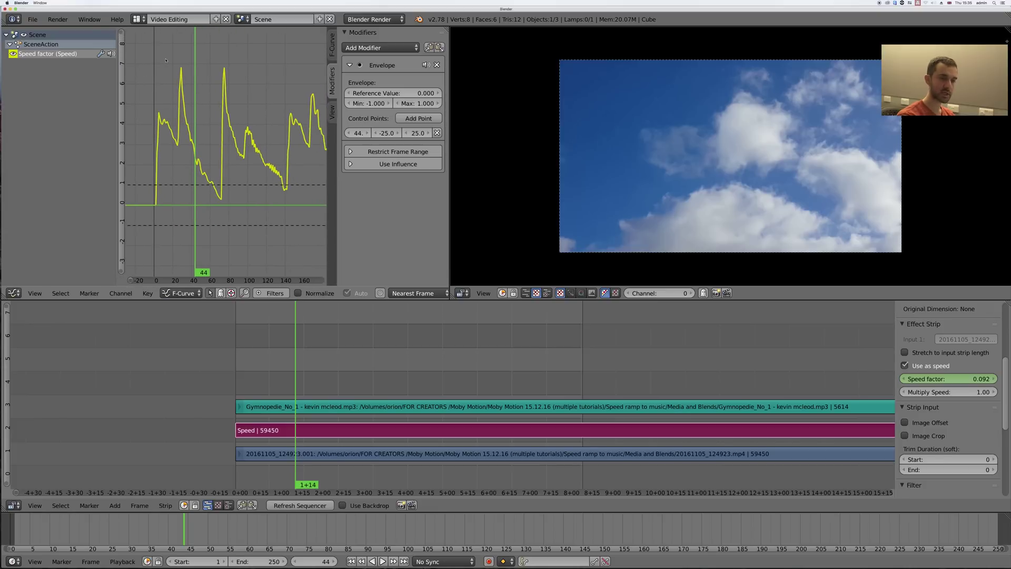
{"action": "key", "text": "shift+Left"}
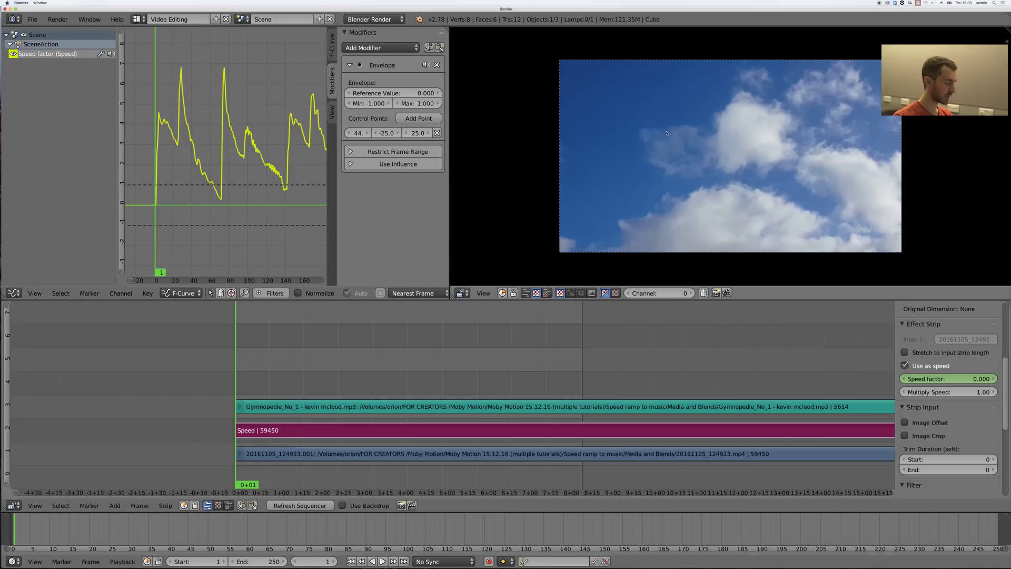
Briefly preview the amplified speed ramp, then rewind to frame 1.
{"action": "key", "text": "alt+a"}
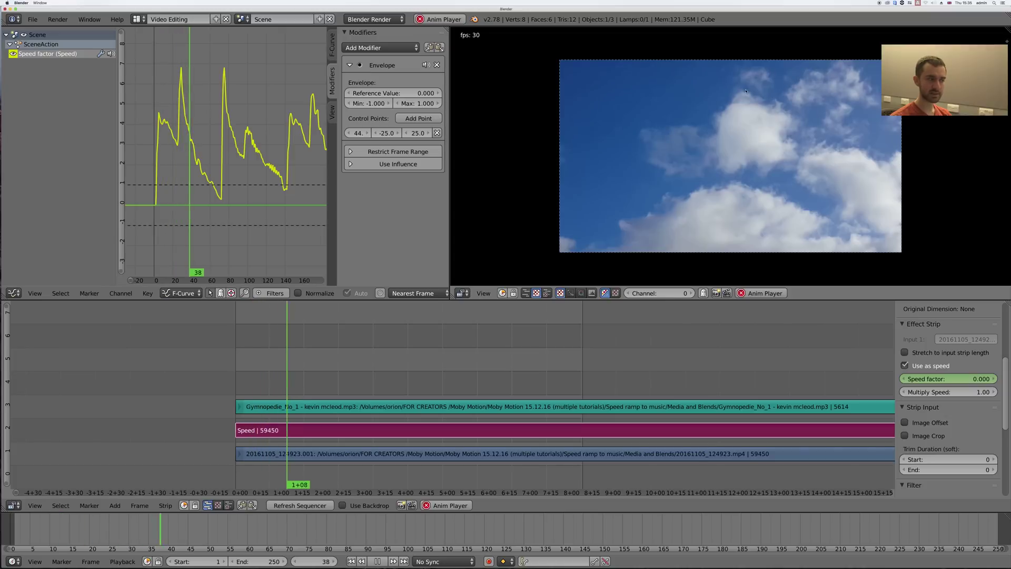
{"action": "key", "text": "alt+a"}
{"action": "key", "text": "shift+Left"}
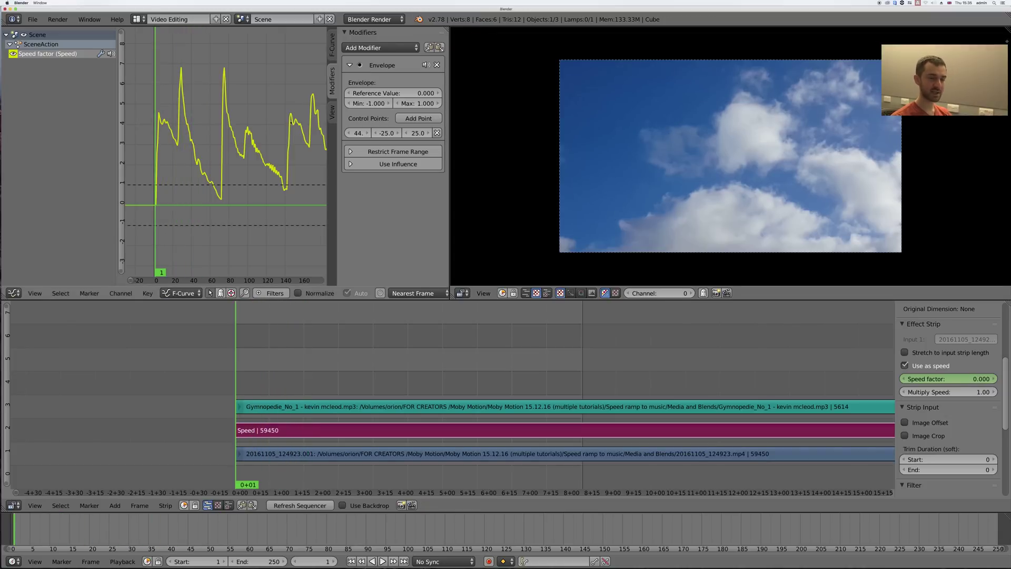
Nudge Multiply Speed up to 1.01 and preview the clip, stopping at frame 30.
{"action": "left_click", "coordinate": [994, 393]}
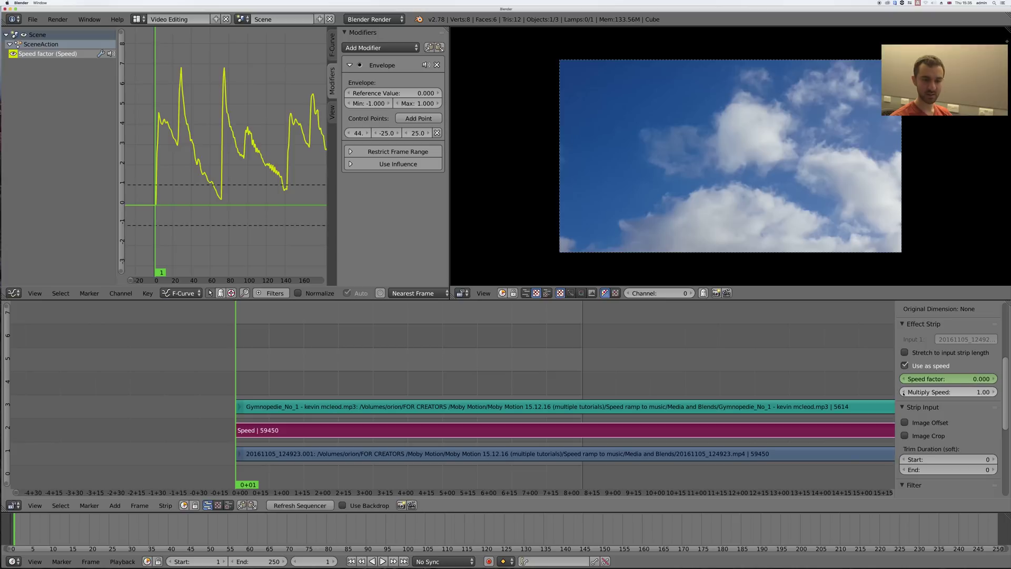
{"action": "key", "text": "alt+a"}
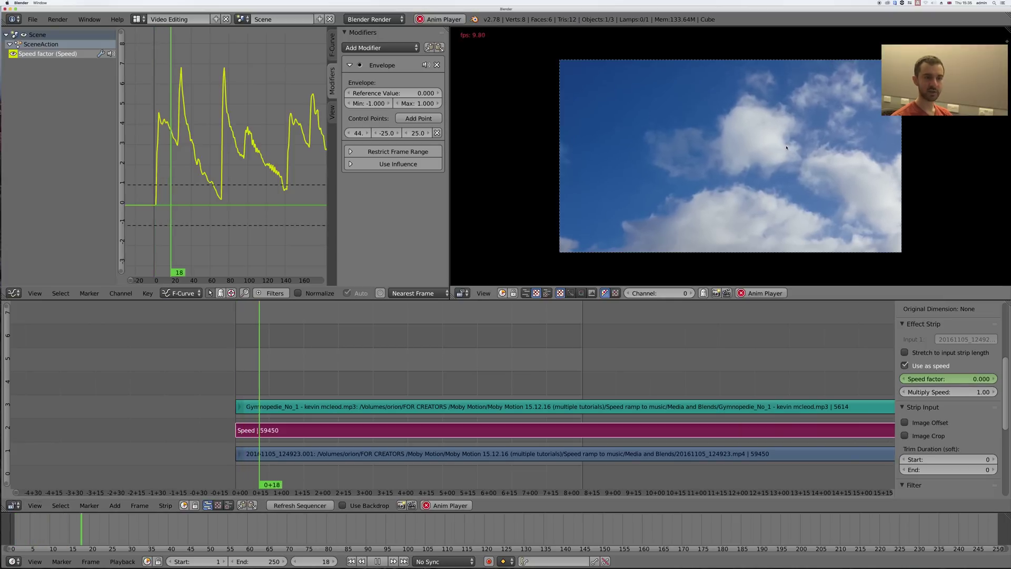
{"action": "key", "text": "alt+a"}
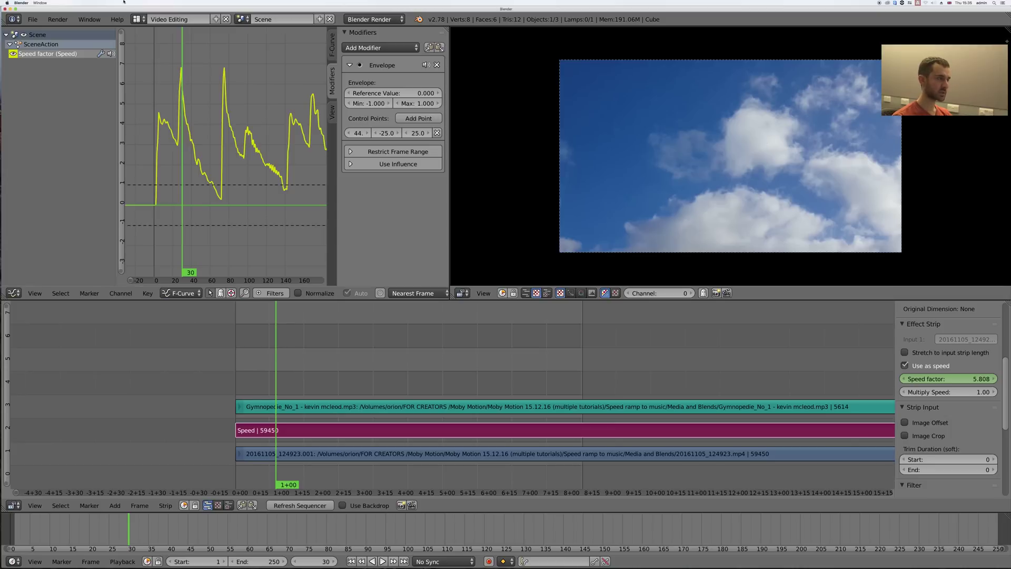
Set the sequencer Memory Cache Limit to 32000 in the System preferences.
{"action": "left_click", "coordinate": [31, 20]}
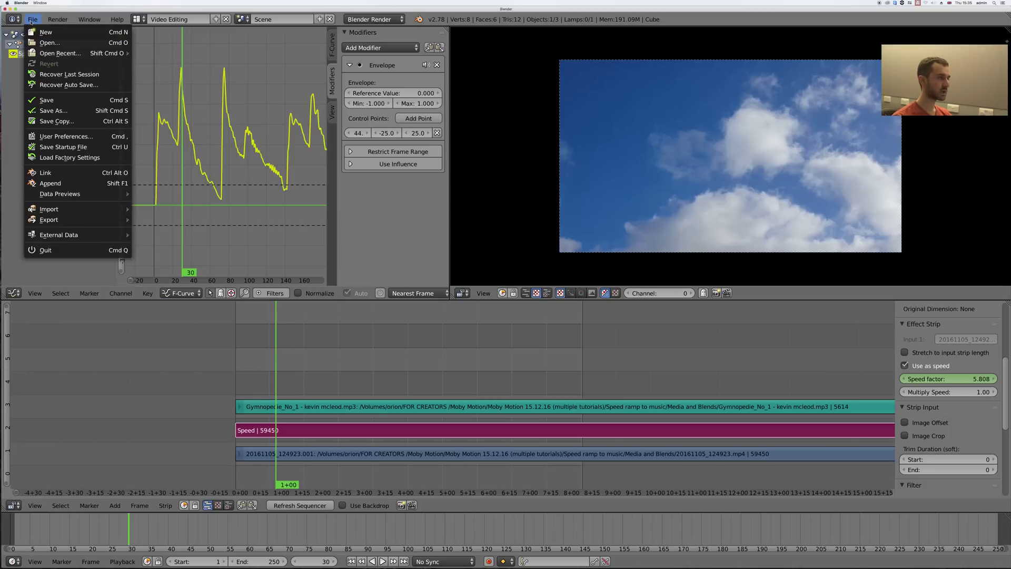
{"action": "left_click", "coordinate": [60, 137]}
{"action": "left_click", "coordinate": [382, 174]}
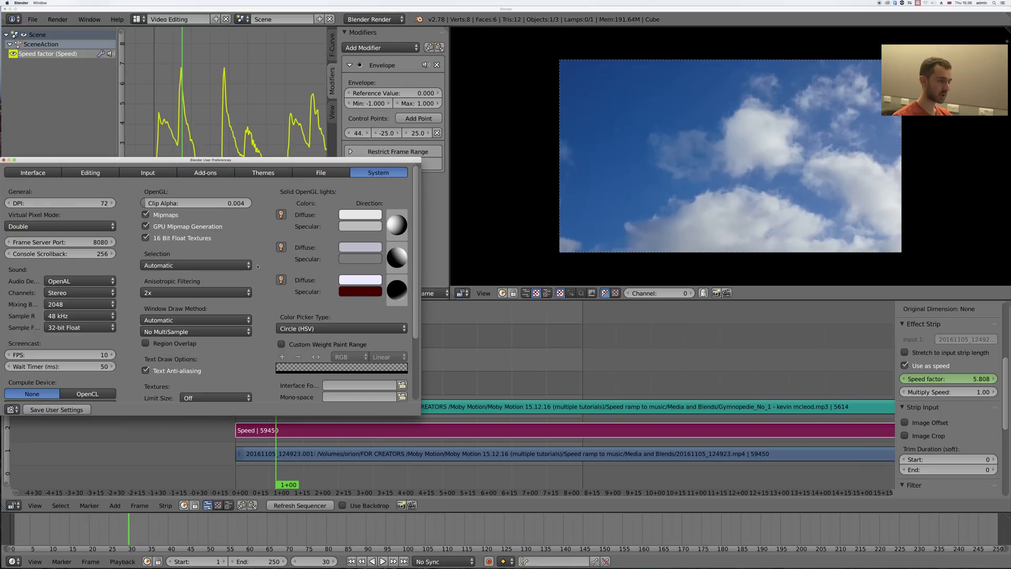
{"action": "scroll", "coordinate": [257, 266], "scroll_direction": "down", "scroll_amount": 4}
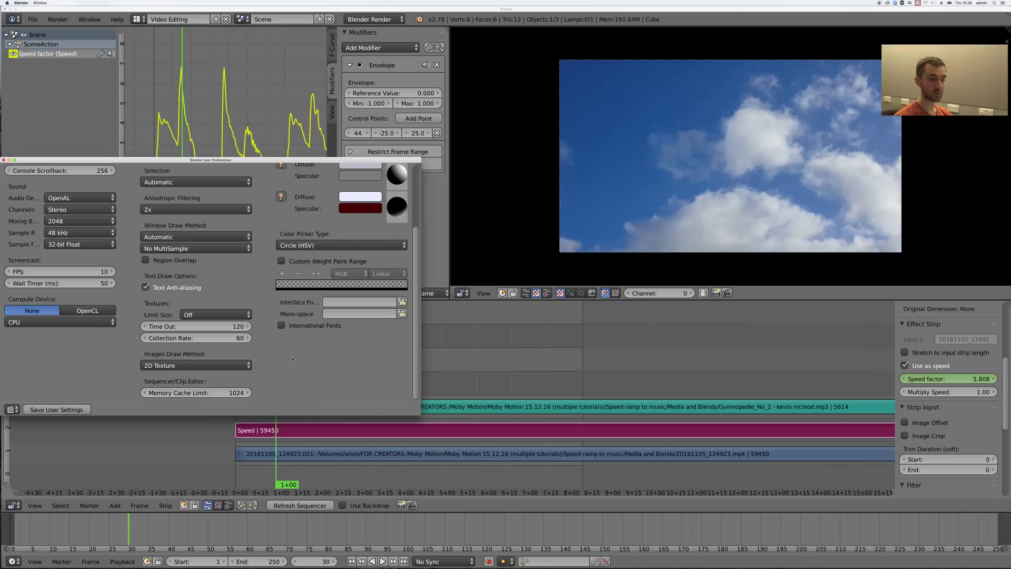
{"action": "left_click", "coordinate": [224, 389]}
{"action": "type", "text": "32000"}
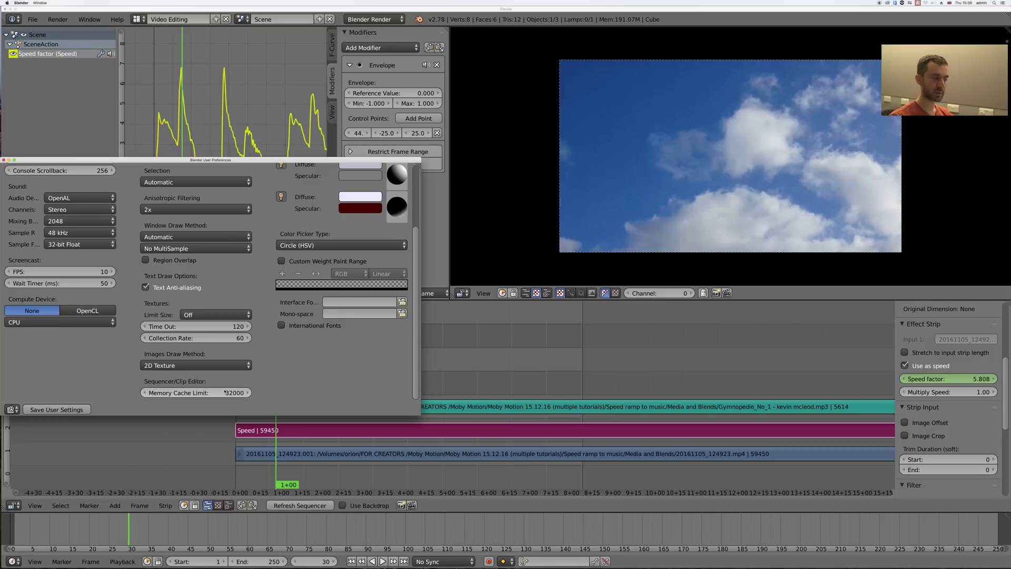
{"action": "key", "text": "Return"}
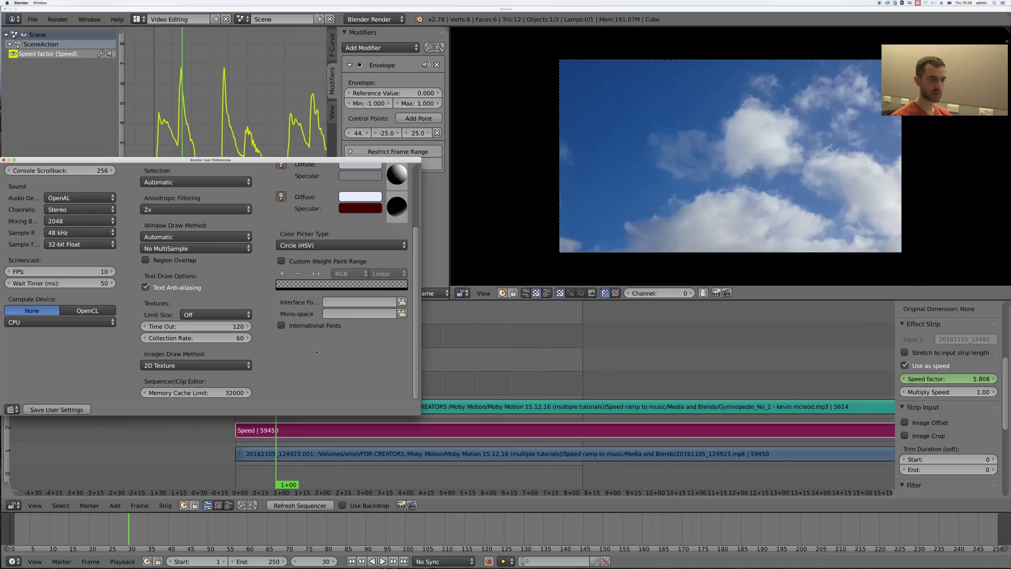
{"action": "left_click", "coordinate": [4, 160]}
Save the project as 'speed ramp tutorial'.
{"action": "key", "text": "ctrl+shift+s"}
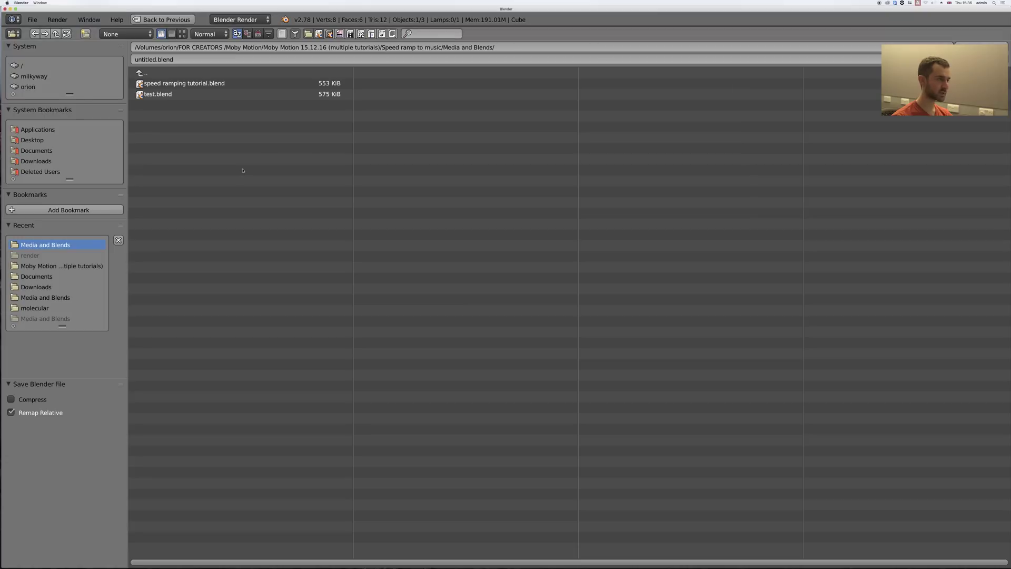
{"action": "left_click", "coordinate": [175, 60]}
{"action": "type", "text": "speed ramp tutorial"}
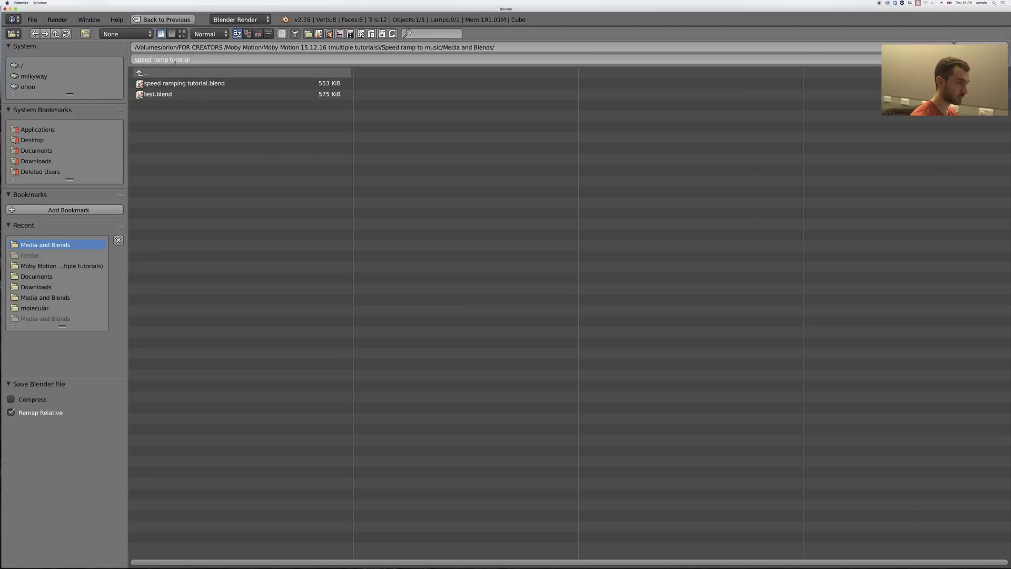
{"action": "key", "text": "Return"}
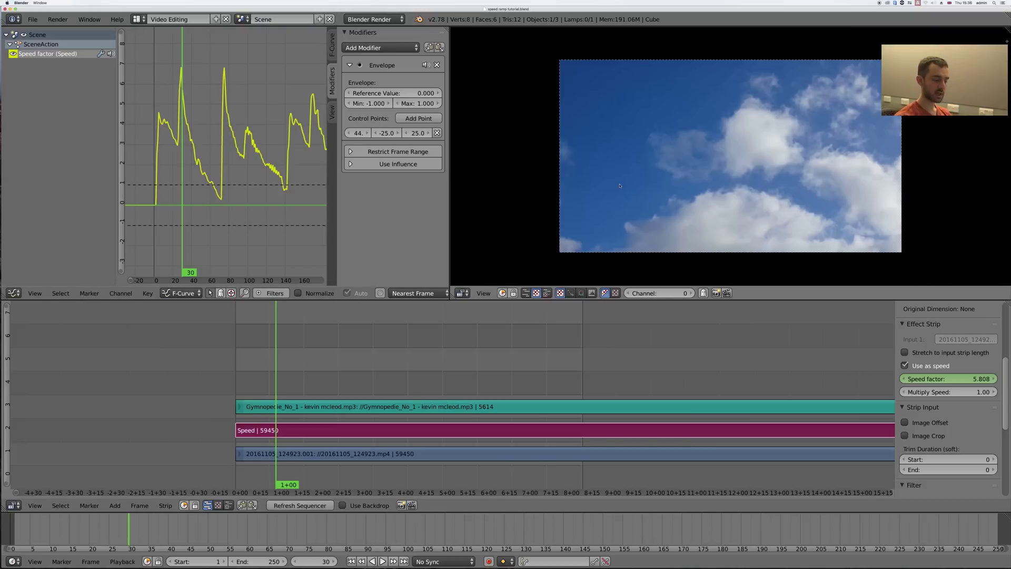
Preview the speed-ramped clip from the start twice, ending back at frame 1.
{"action": "key", "text": "shift+Left"}
{"action": "key", "text": "alt+a"}
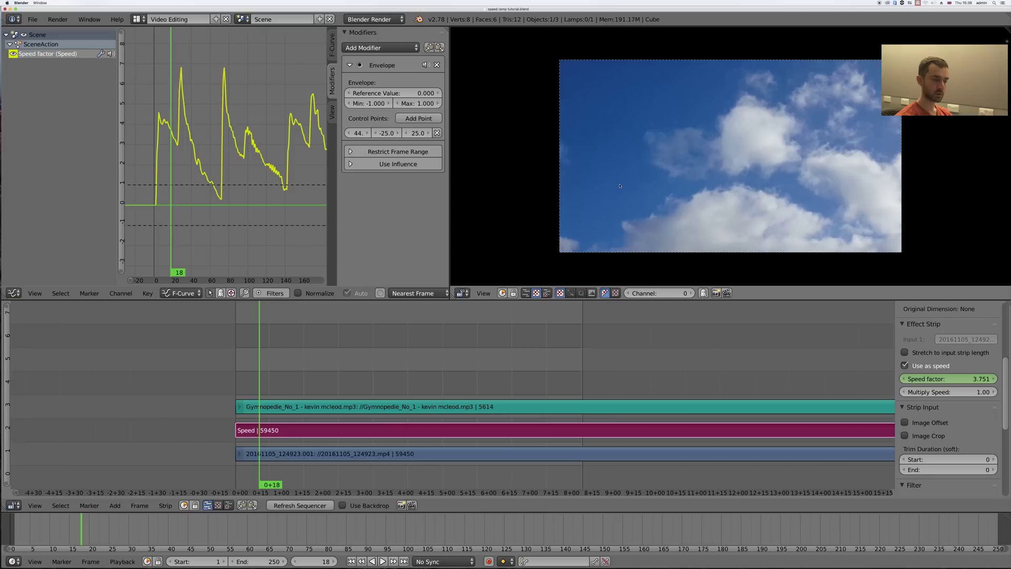
{"action": "key", "text": "shift+Left"}
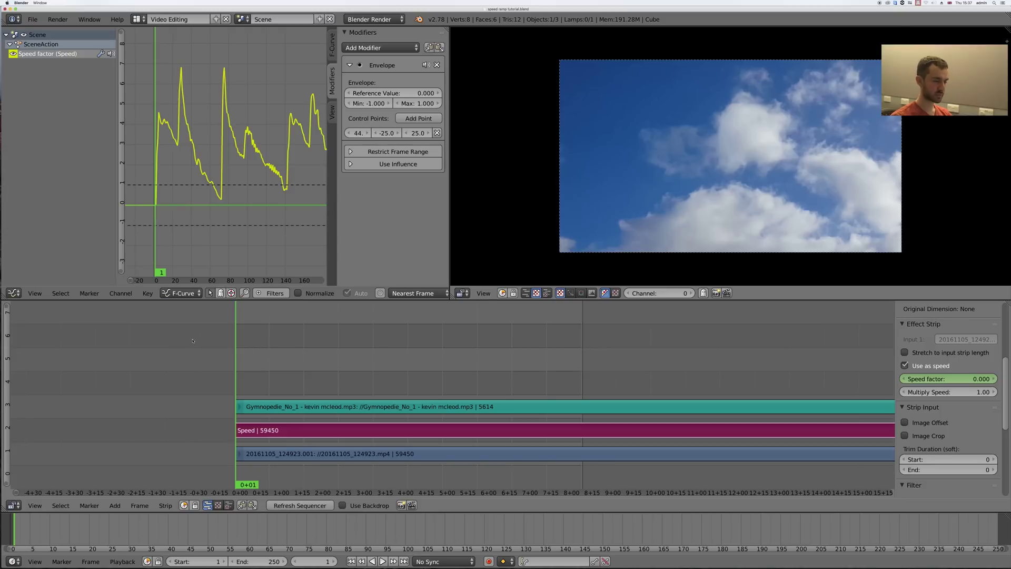
{"action": "key", "text": "alt+a"}
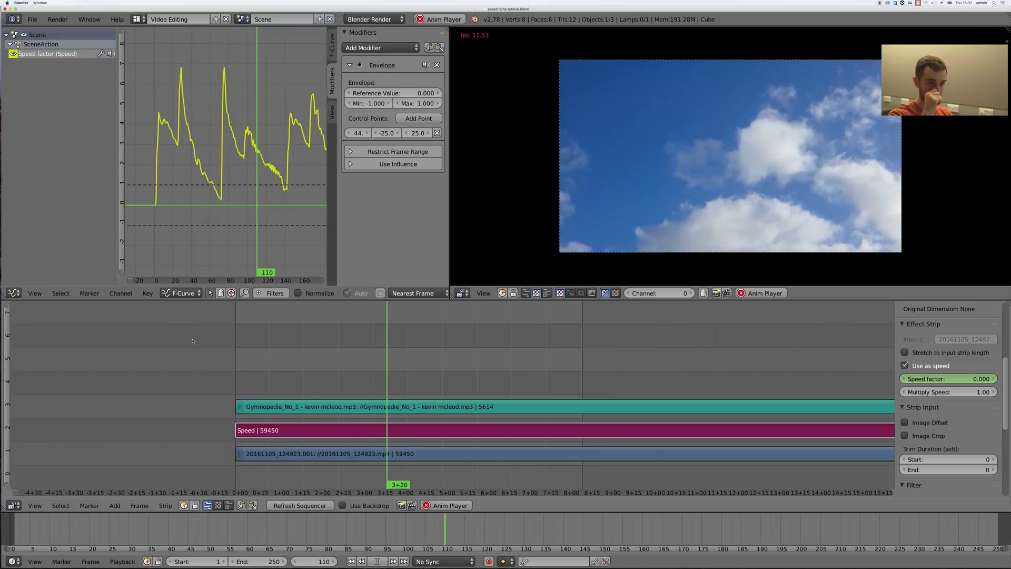
{"action": "key", "text": "shift+Left"}
{"action": "key", "text": "Escape"}
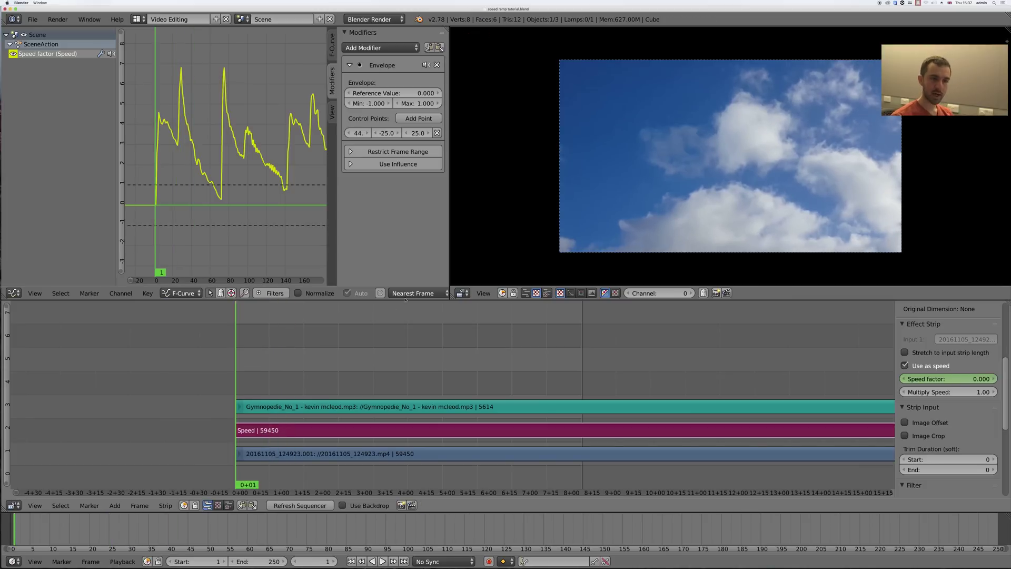
Play the preview again, stop at frame 217 (speed 3.675), and select the envelope point's Min field.
{"action": "key", "text": "alt+a"}
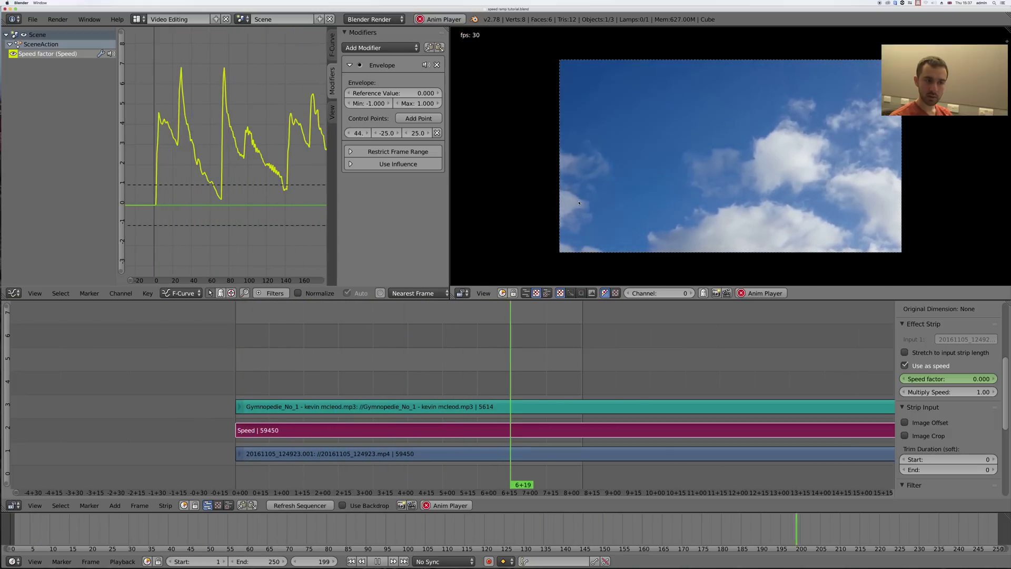
{"action": "key", "text": "alt+a"}
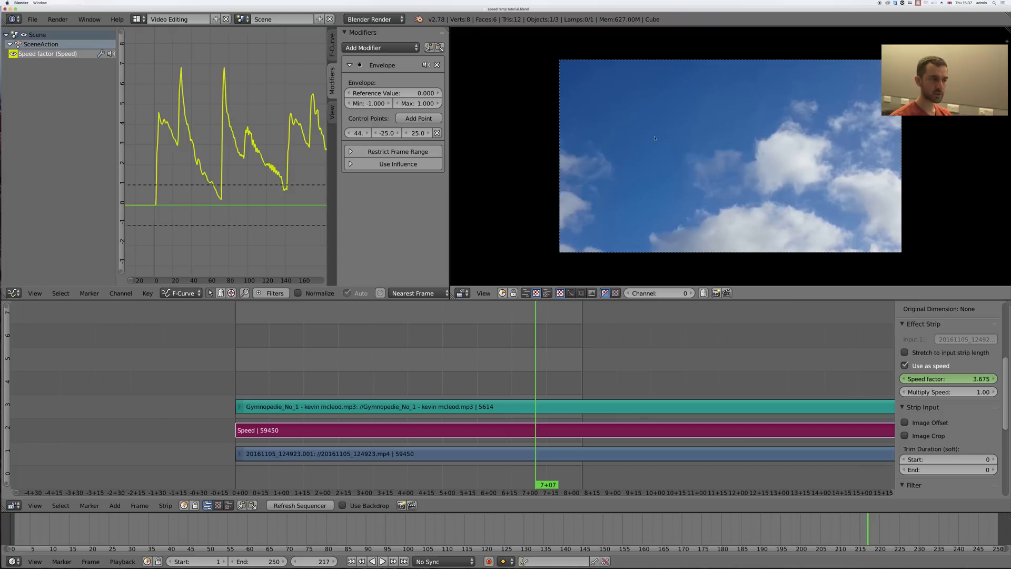
{"action": "left_click", "coordinate": [387, 133]}
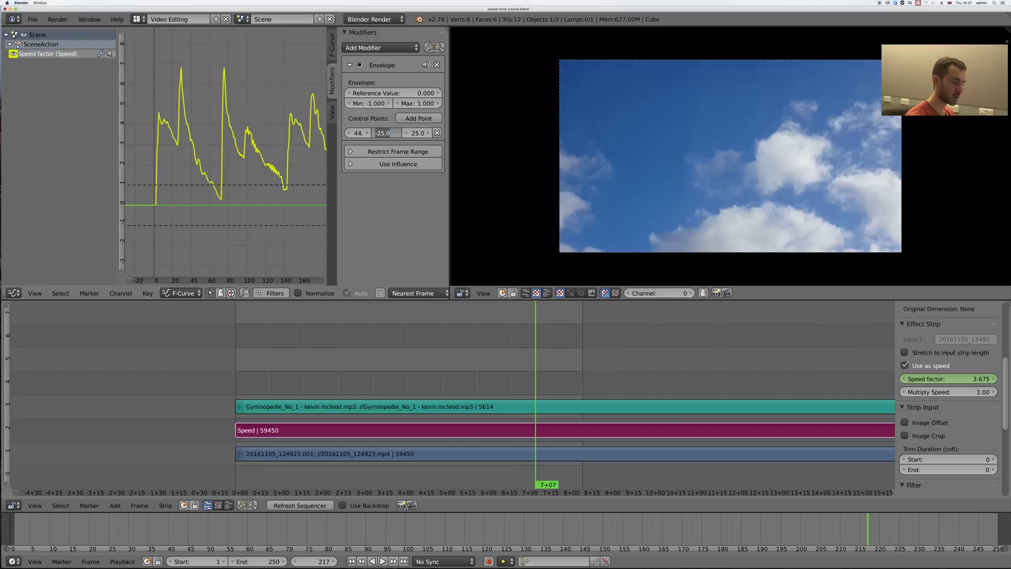
Set the Envelope control point's Min to -40 and Max to 40.
{"action": "type", "text": "-40"}
{"action": "key", "text": "Return"}
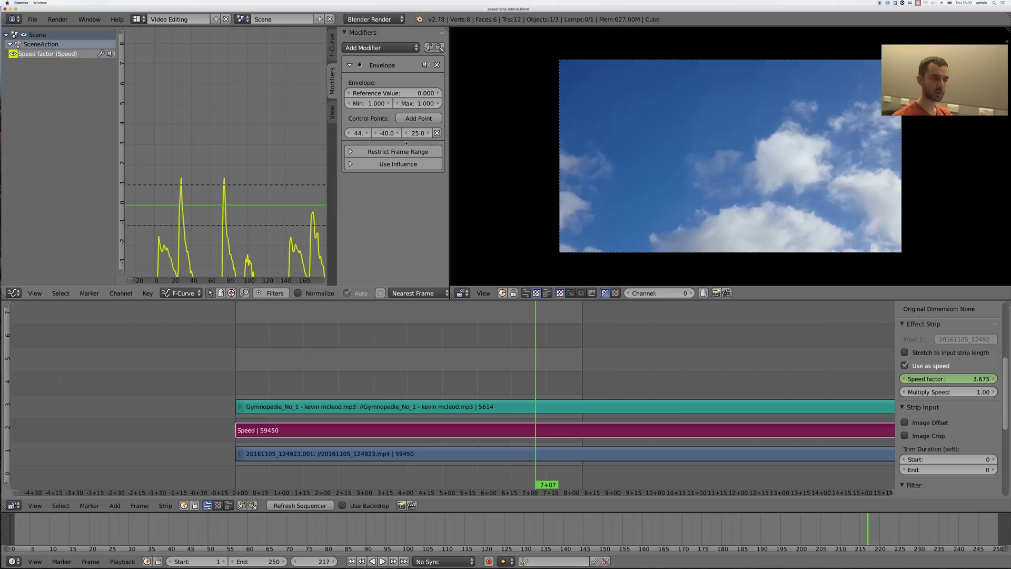
{"action": "left_click", "coordinate": [408, 137]}
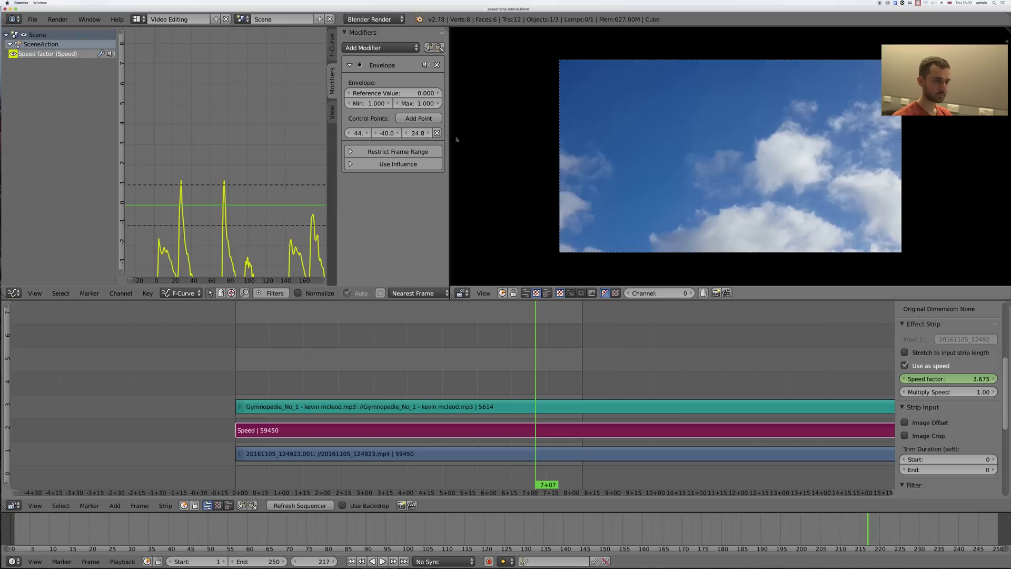
{"action": "left_click", "coordinate": [409, 133]}
{"action": "type", "text": "40"}
{"action": "key", "text": "Return"}
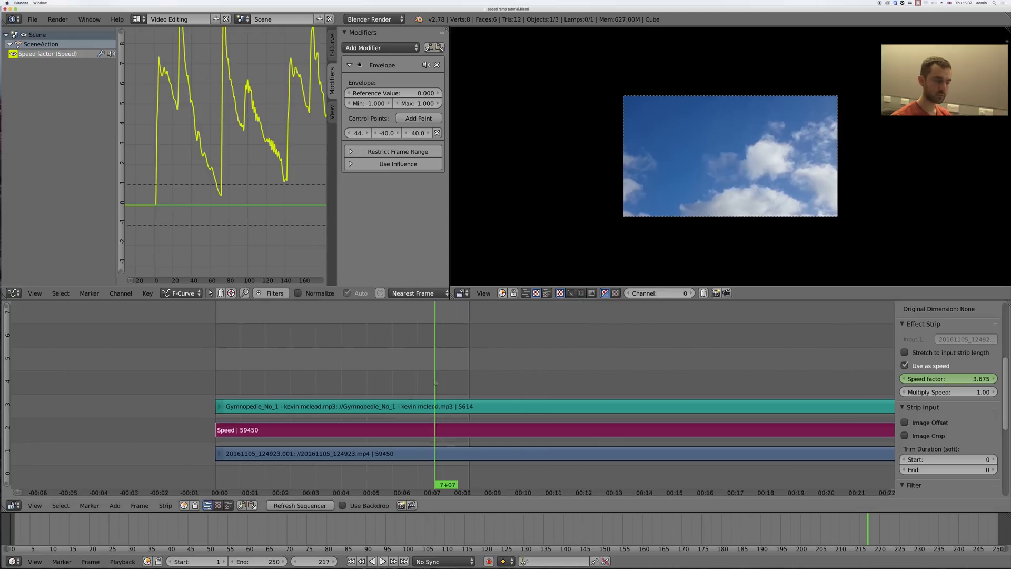
Set the scene End frame to 1000 and rewind to frame 1.
{"action": "scroll", "coordinate": [547, 386], "scroll_direction": "down", "scroll_amount": 3}
{"action": "left_click", "coordinate": [250, 562]}
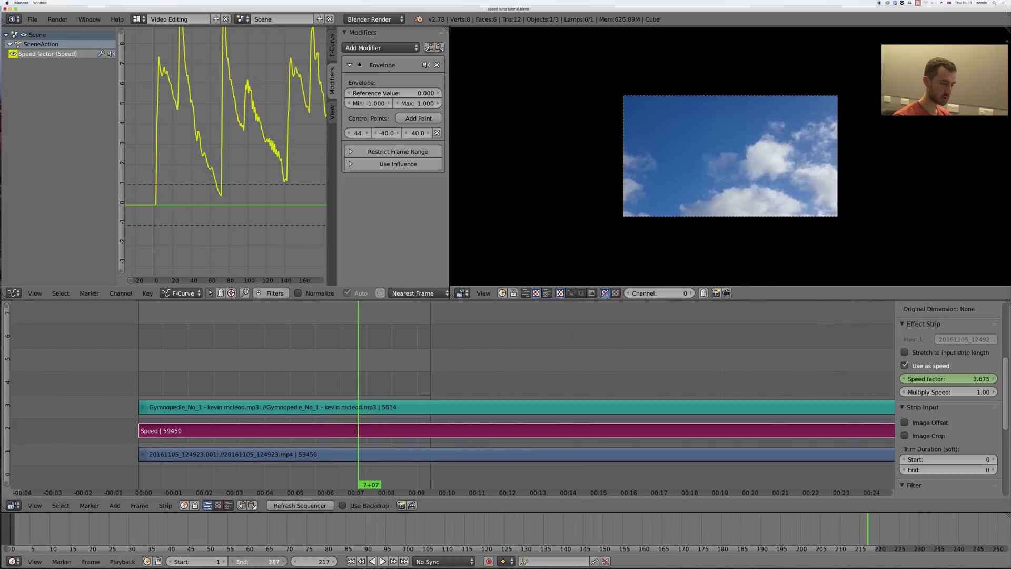
{"action": "type", "text": "1000"}
{"action": "key", "text": "Return"}
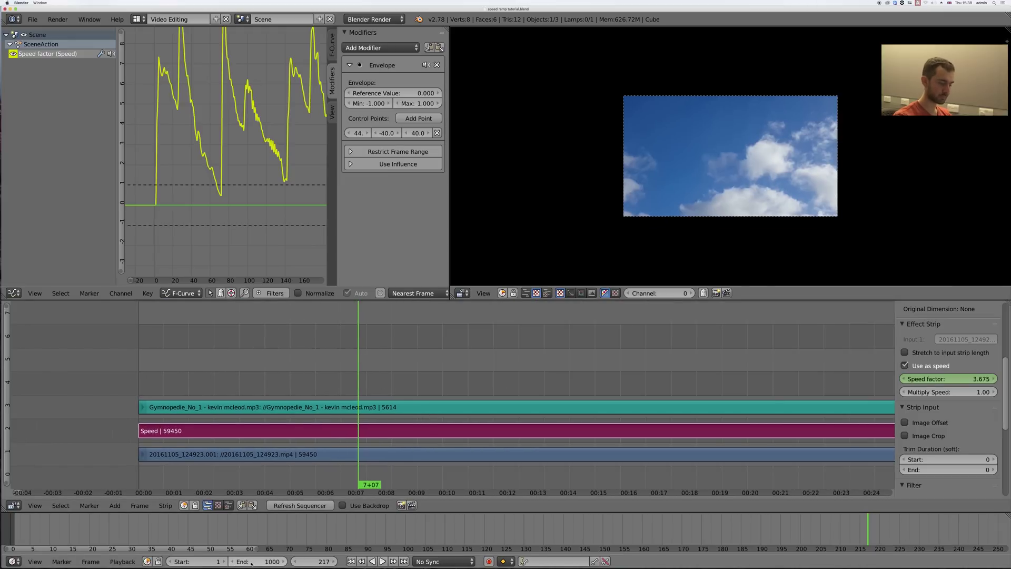
{"action": "key", "text": "shift+Left"}
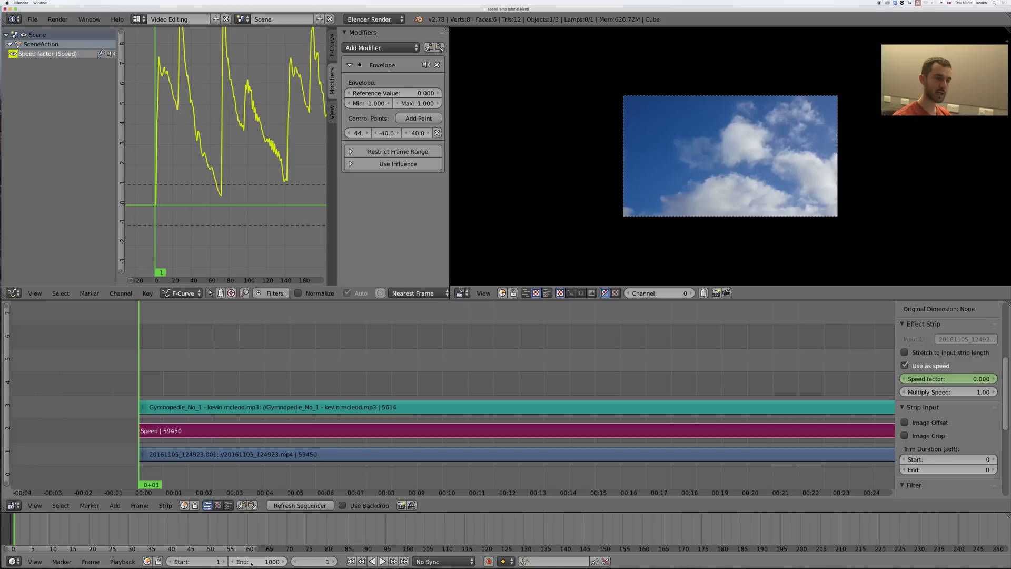
{"action": "scroll", "coordinate": [464, 390], "scroll_direction": "up", "scroll_amount": 1}
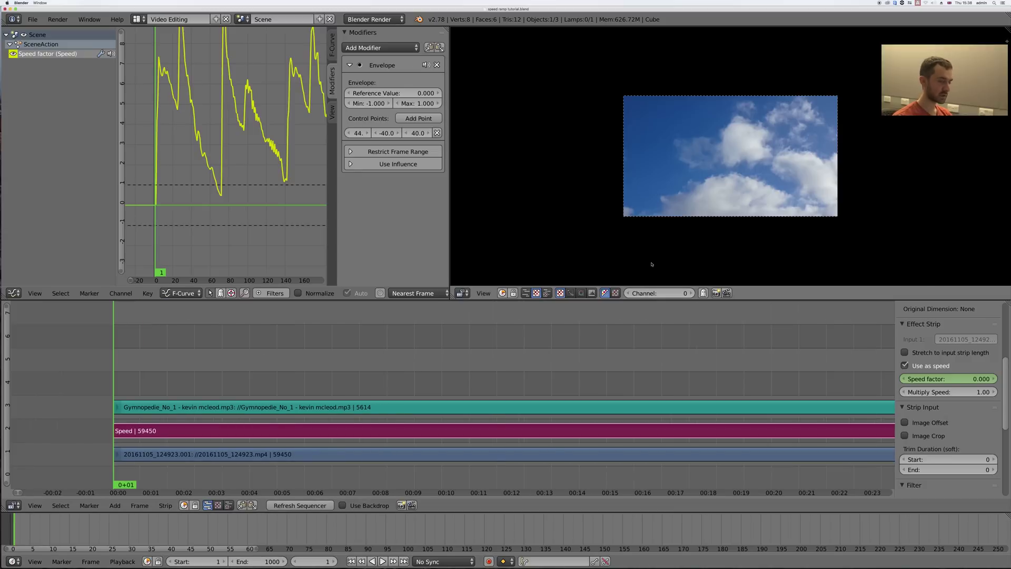
Preview the stronger speed ramp three times, stopping each run back at frame 1.
{"action": "key", "text": "alt+a"}
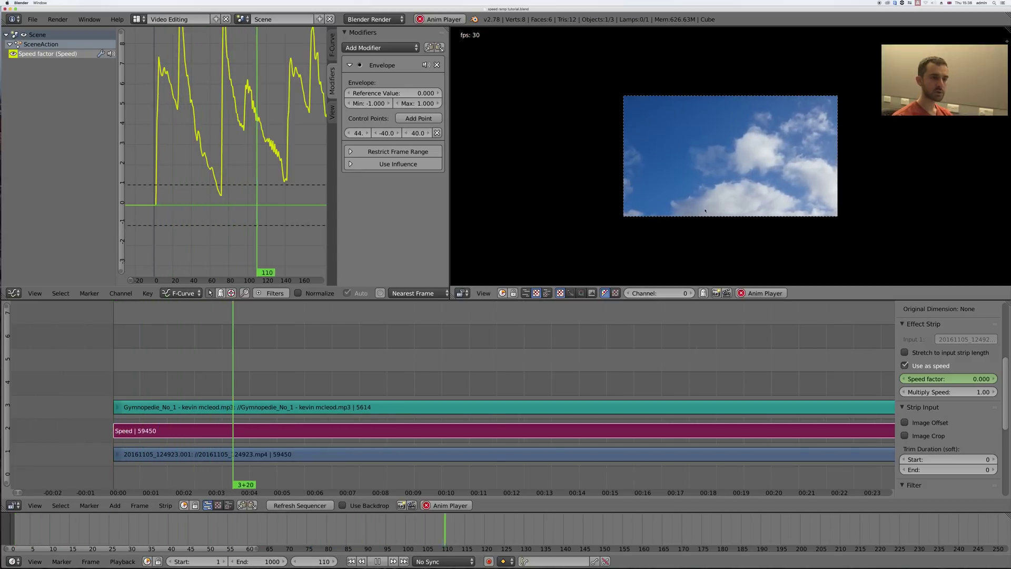
{"action": "key", "text": "Escape"}
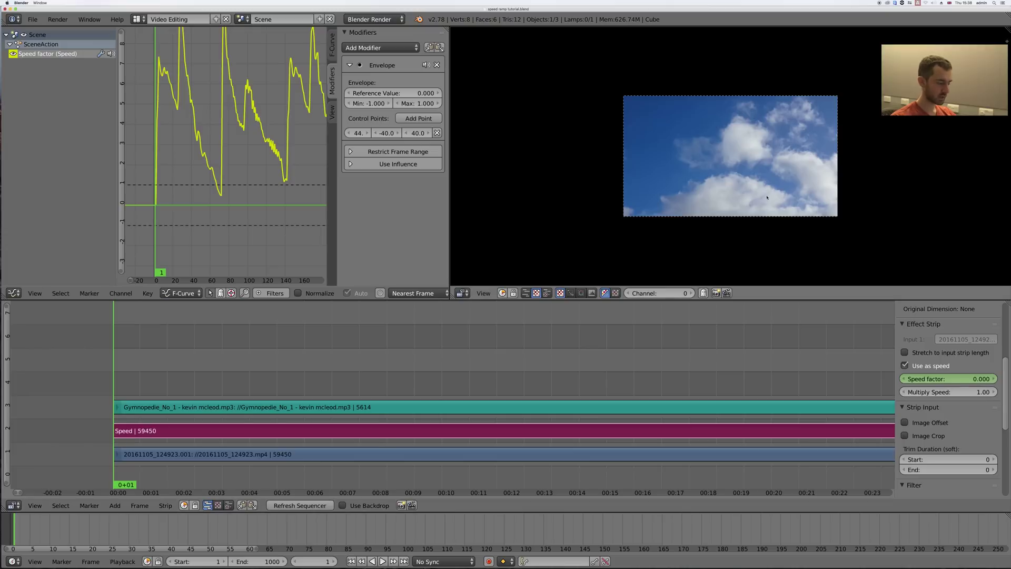
{"action": "key", "text": "alt+a"}
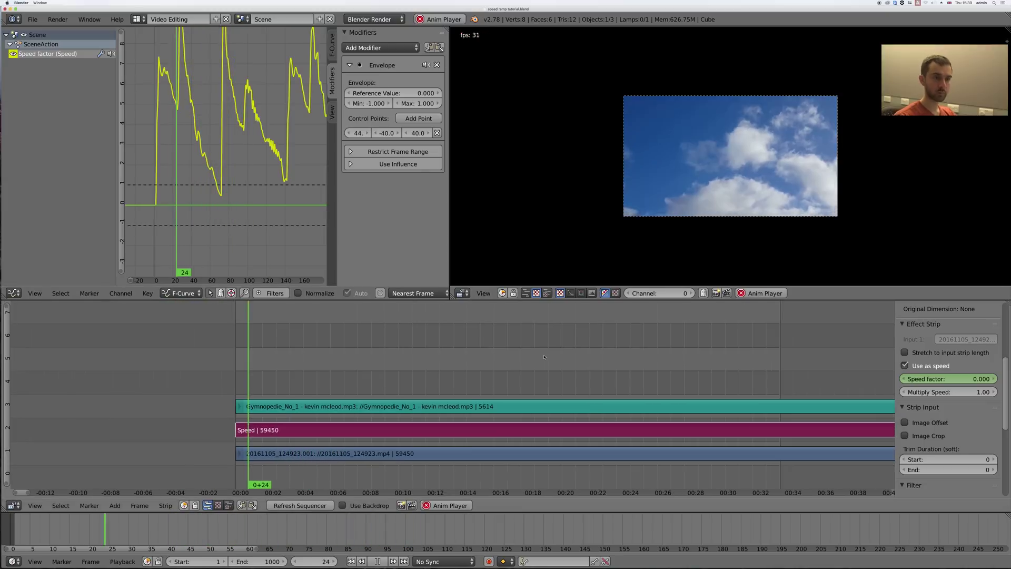
{"action": "key", "text": "Escape"}
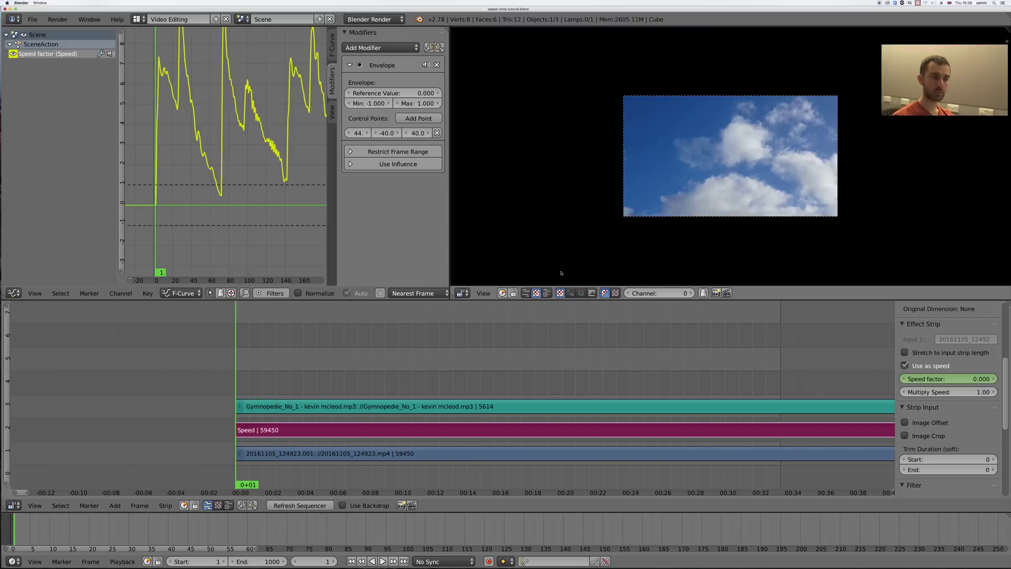
{"action": "key", "text": "alt+a"}
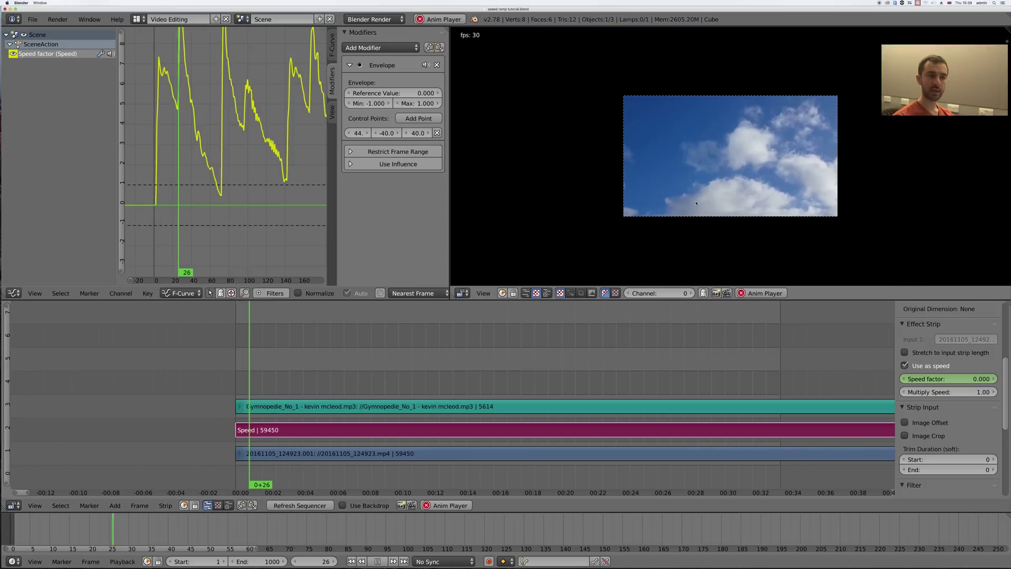
{"action": "scroll", "coordinate": [697, 203], "scroll_direction": "up", "scroll_amount": 2}
{"action": "scroll", "coordinate": [697, 203], "scroll_direction": "up", "scroll_amount": 1}
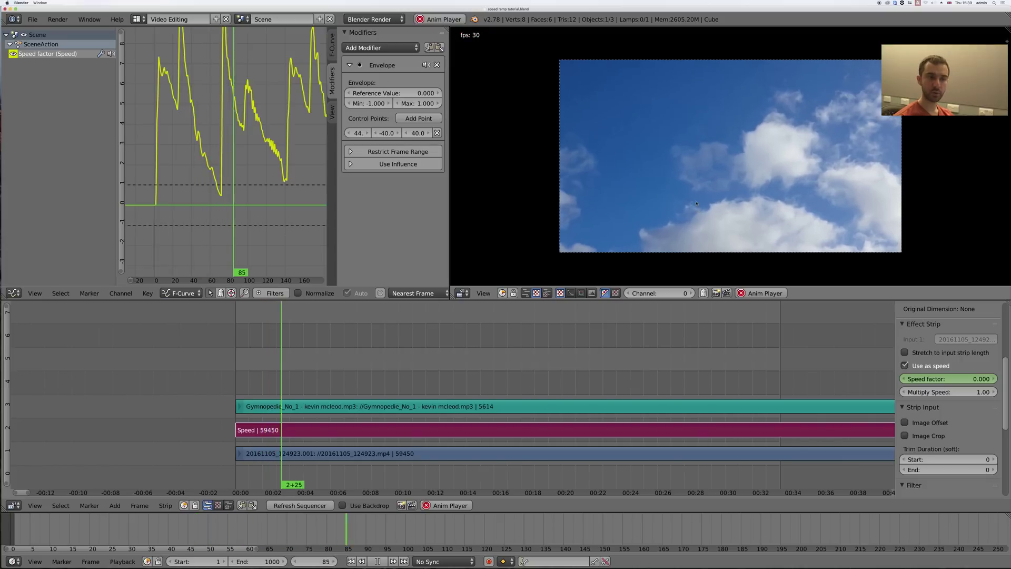
{"action": "scroll", "coordinate": [696, 205], "scroll_direction": "up", "scroll_amount": 1}
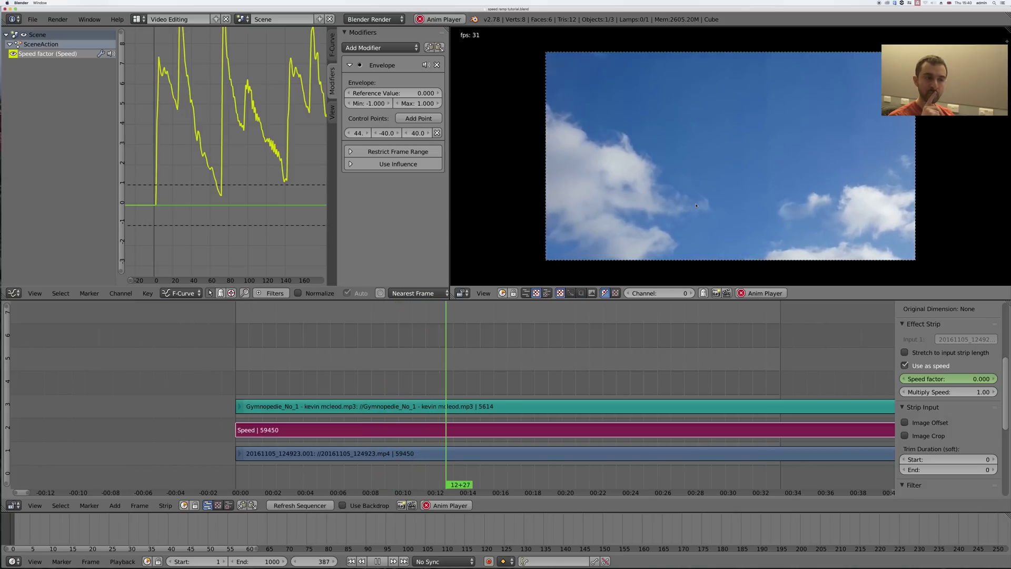
{"action": "key", "text": "Escape"}
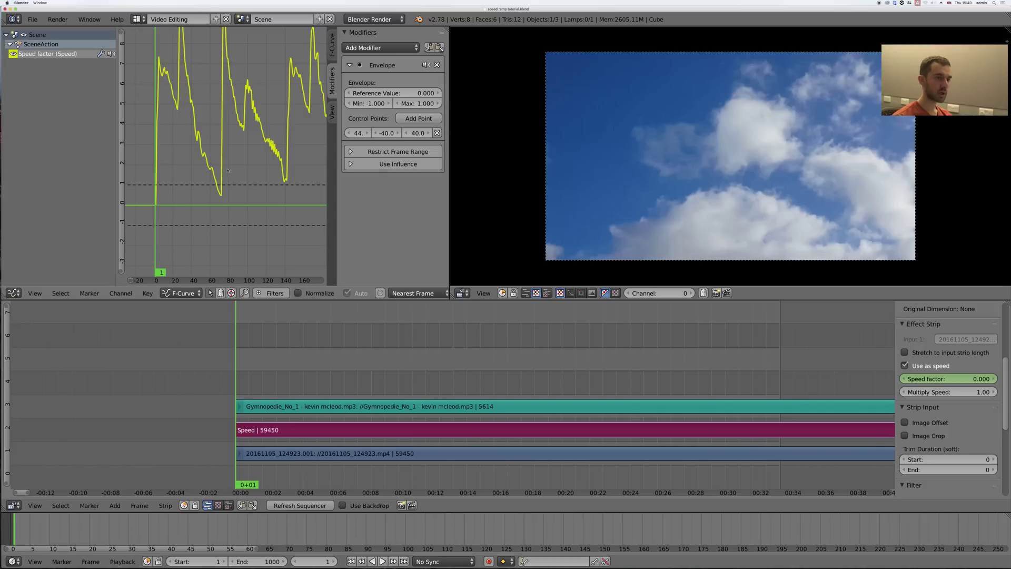
Play the clip to frame 45 (speed 3.438) while zooming the Graph Editor to inspect the curve.
{"action": "scroll", "coordinate": [229, 171], "scroll_direction": "down", "scroll_amount": 2}
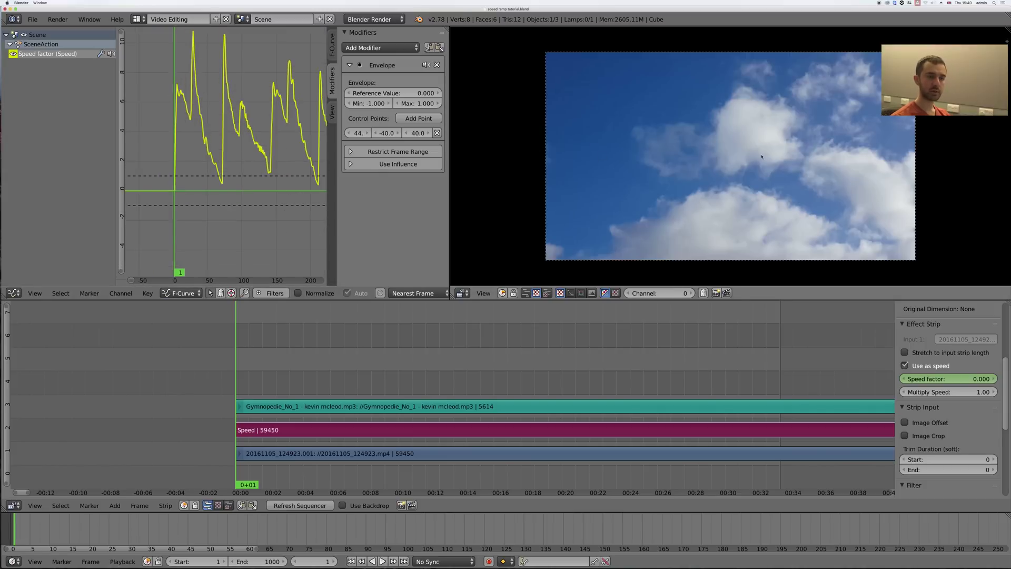
{"action": "key", "text": "alt+a"}
{"action": "key", "text": "alt+a"}
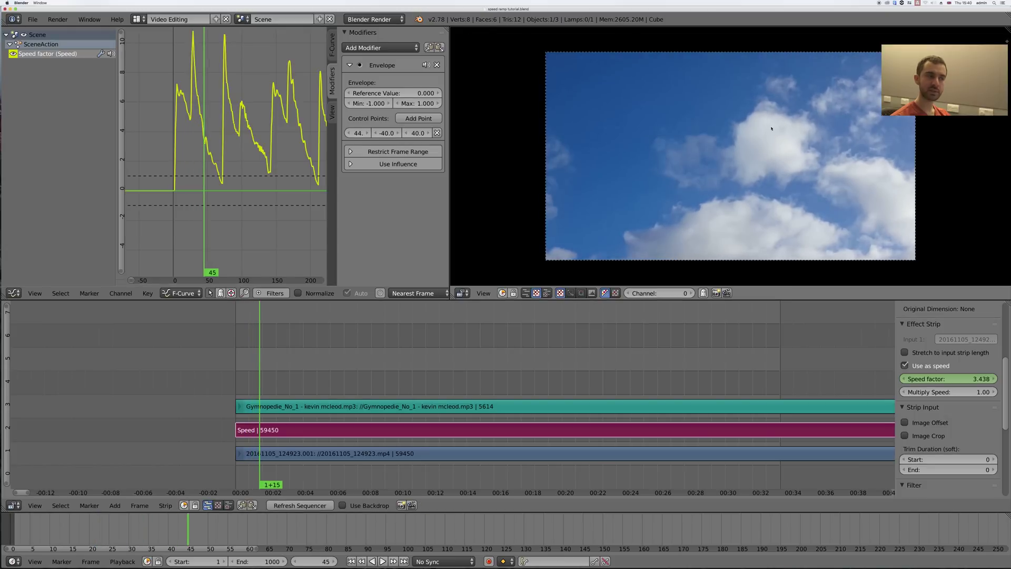
{"action": "scroll", "coordinate": [207, 136], "scroll_direction": "up", "scroll_amount": 3}
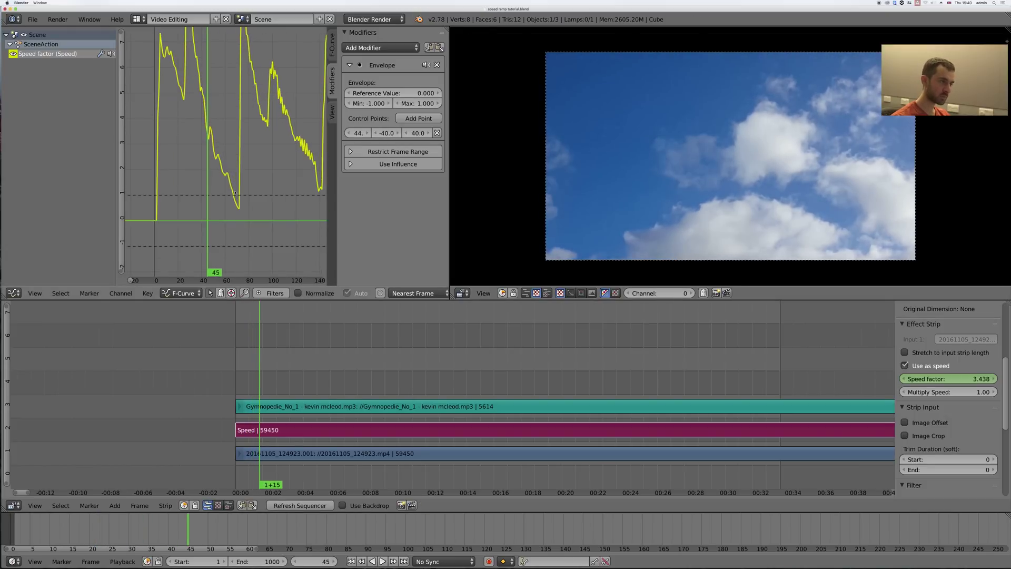
{"action": "scroll", "coordinate": [240, 206], "scroll_direction": "up", "scroll_amount": 2}
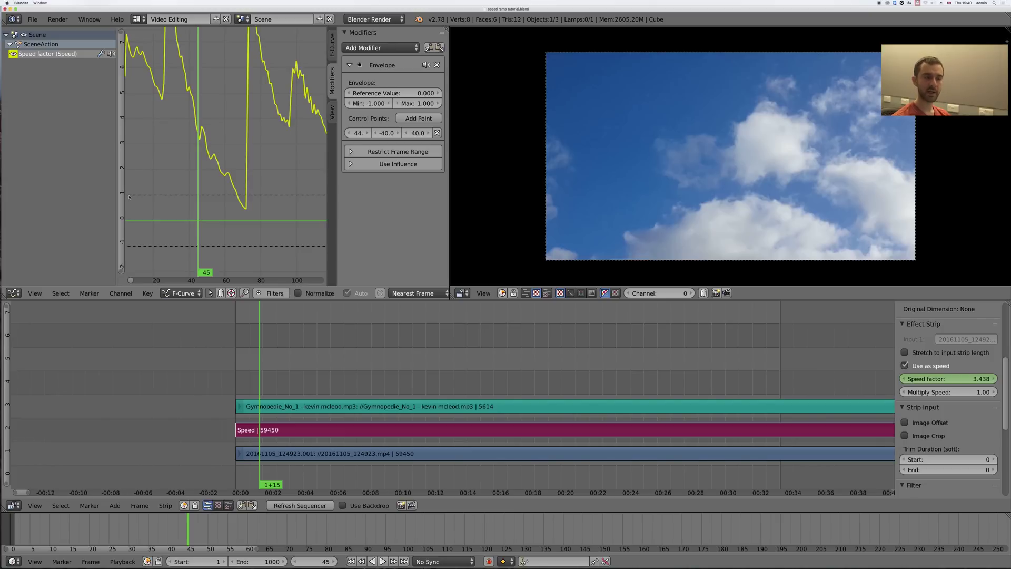
{"action": "scroll", "coordinate": [247, 134], "scroll_direction": "down", "scroll_amount": 5}
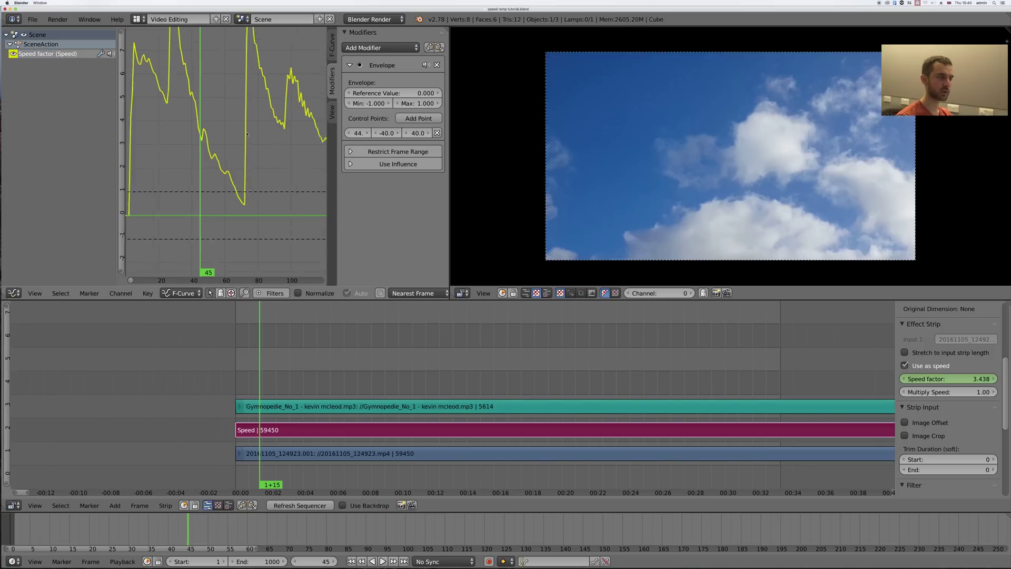
{"action": "scroll", "coordinate": [247, 133], "scroll_direction": "down", "scroll_amount": 2}
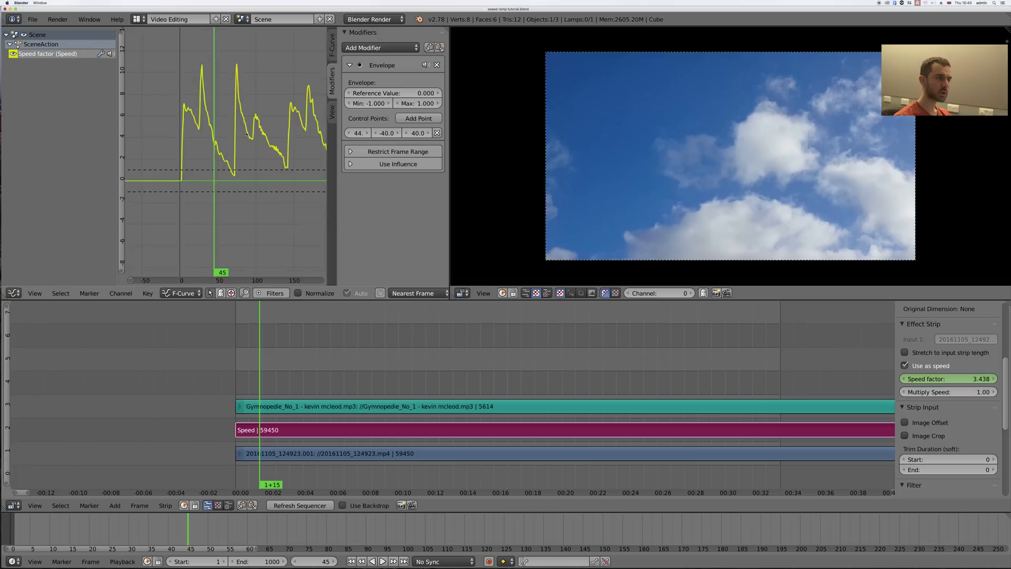
Add a Limits modifier to the speed curve with Minimum Y enabled at 1.0.
{"action": "left_click", "coordinate": [374, 48]}
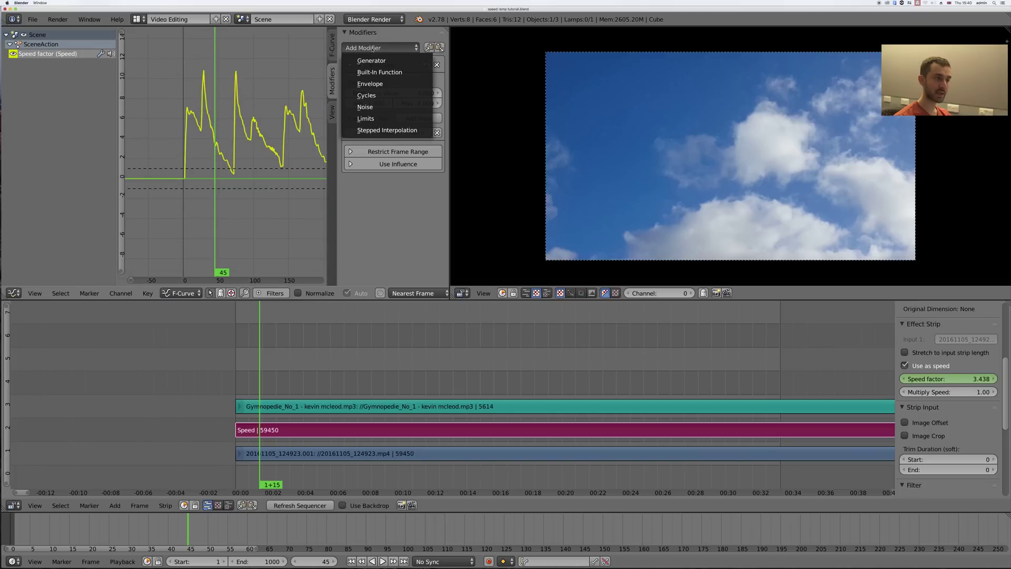
{"action": "left_click", "coordinate": [380, 48]}
{"action": "left_click", "coordinate": [381, 47]}
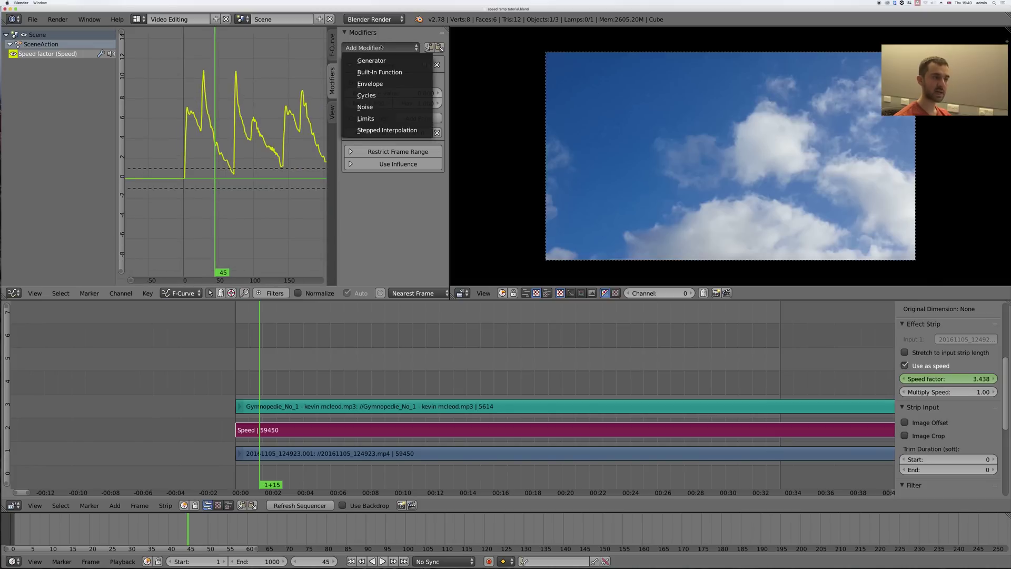
{"action": "left_click", "coordinate": [377, 120]}
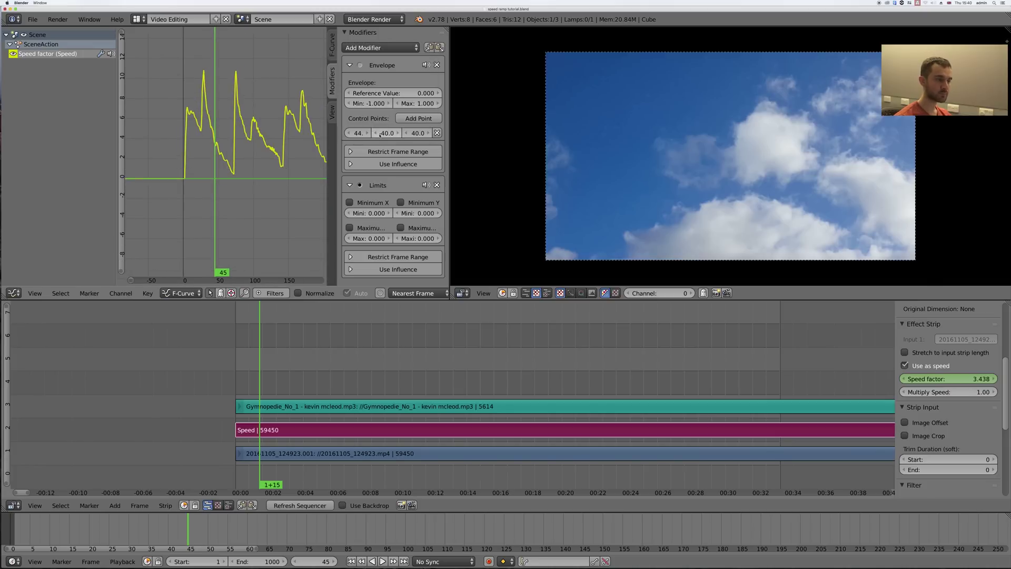
{"action": "left_click", "coordinate": [401, 203]}
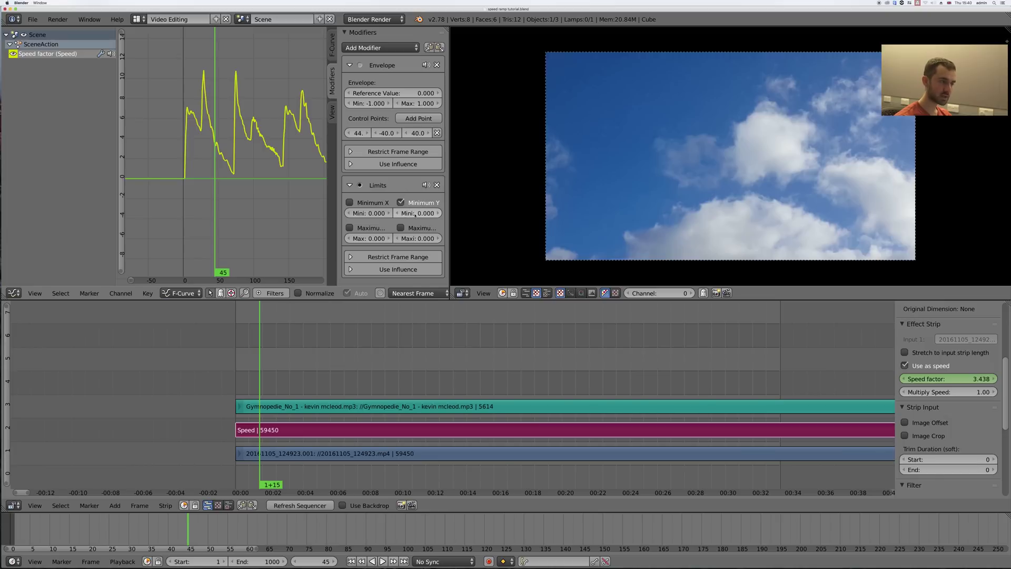
{"action": "left_click_drag", "start_coordinate": [407, 213], "coordinate": [415, 216]}
{"action": "left_click", "coordinate": [415, 214]}
{"action": "type", "text": "1.6"}
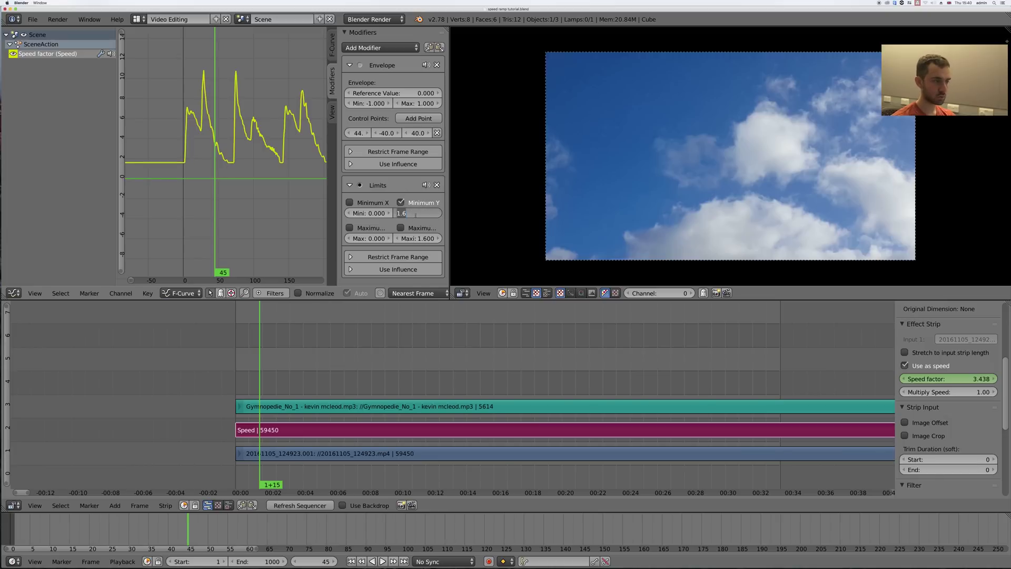
{"action": "key", "text": "Return"}
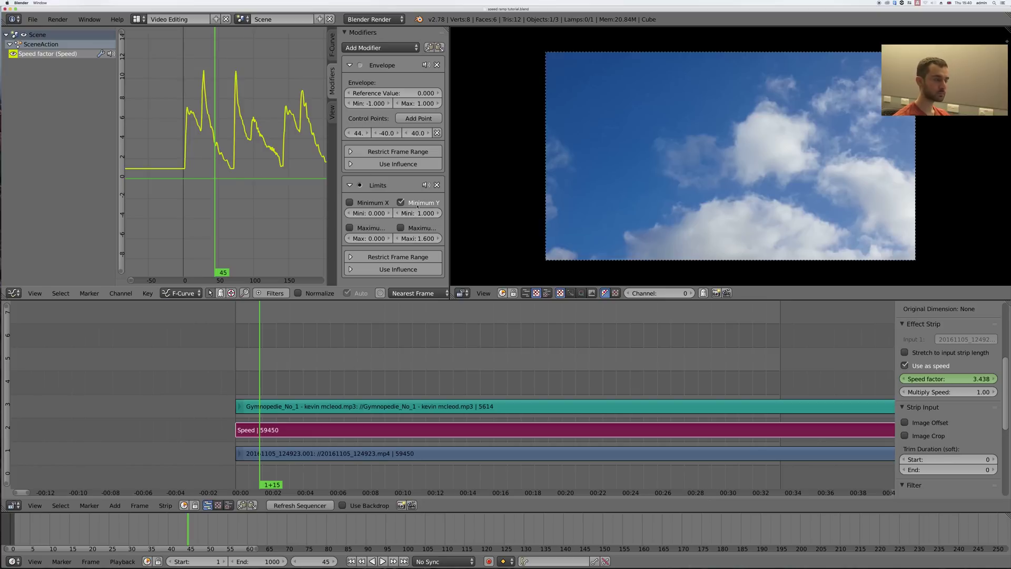
Jump to frame 326 and preview playback, stopping around frame 302.
{"action": "scroll", "coordinate": [315, 162], "scroll_direction": "down", "scroll_amount": 5}
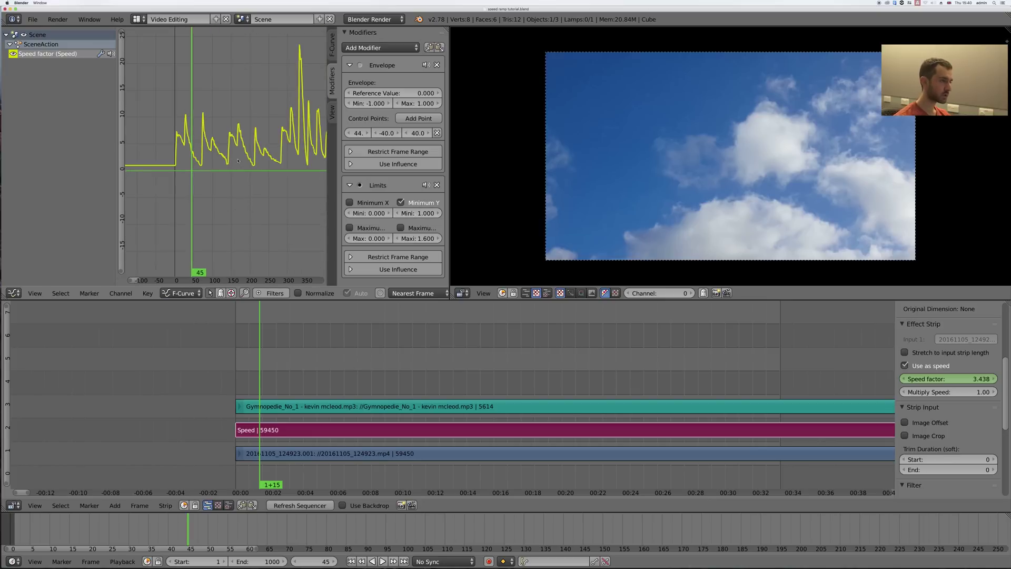
{"action": "scroll", "coordinate": [241, 161], "scroll_direction": "down", "scroll_amount": 2}
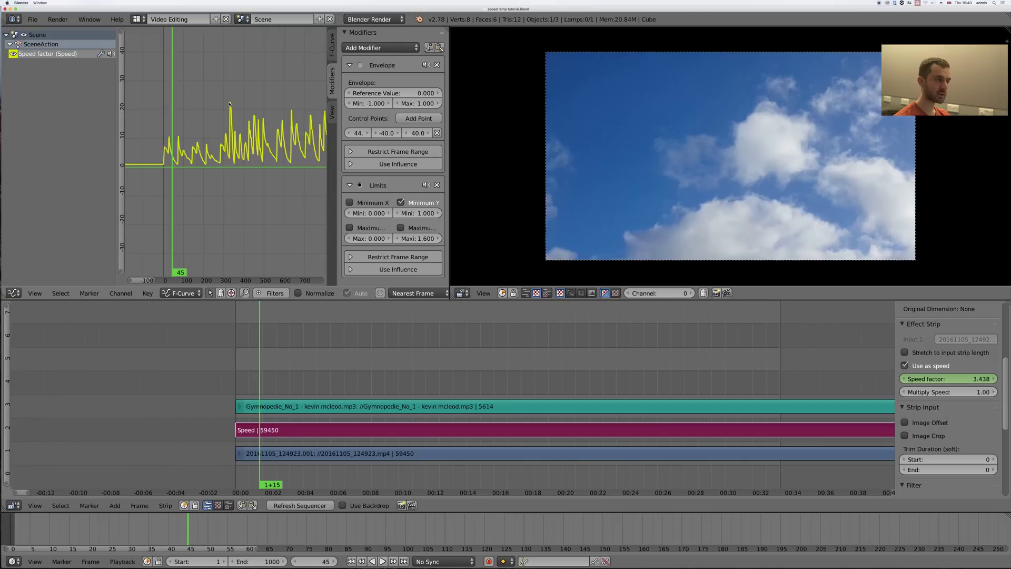
{"action": "left_click", "coordinate": [230, 104]}
{"action": "middle_click_drag", "start_coordinate": [251, 141], "coordinate": [239, 162]}
{"action": "key", "text": "alt+a"}
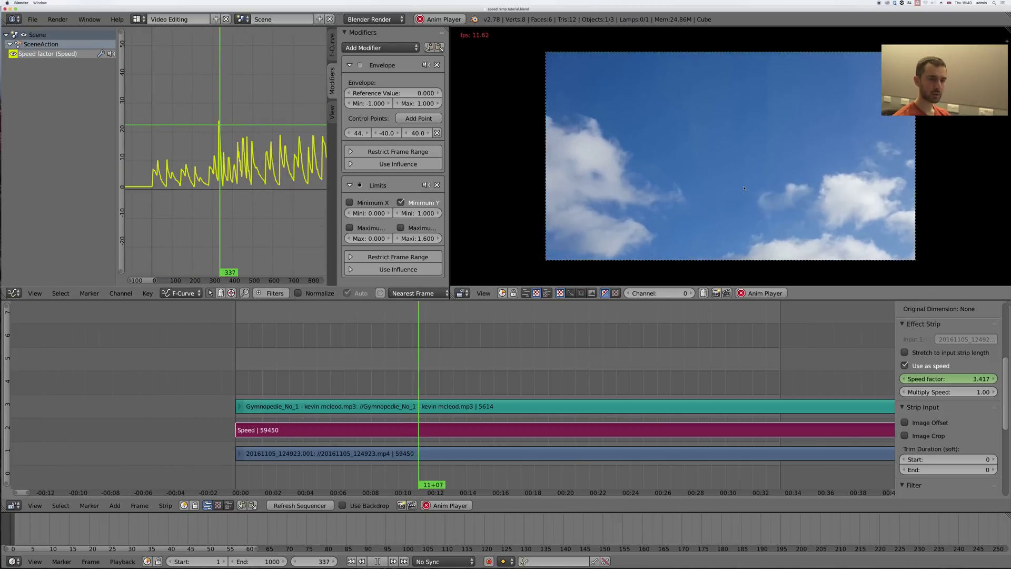
{"action": "left_click_drag", "start_coordinate": [406, 350], "coordinate": [396, 350]}
{"action": "key", "text": "alt+a"}
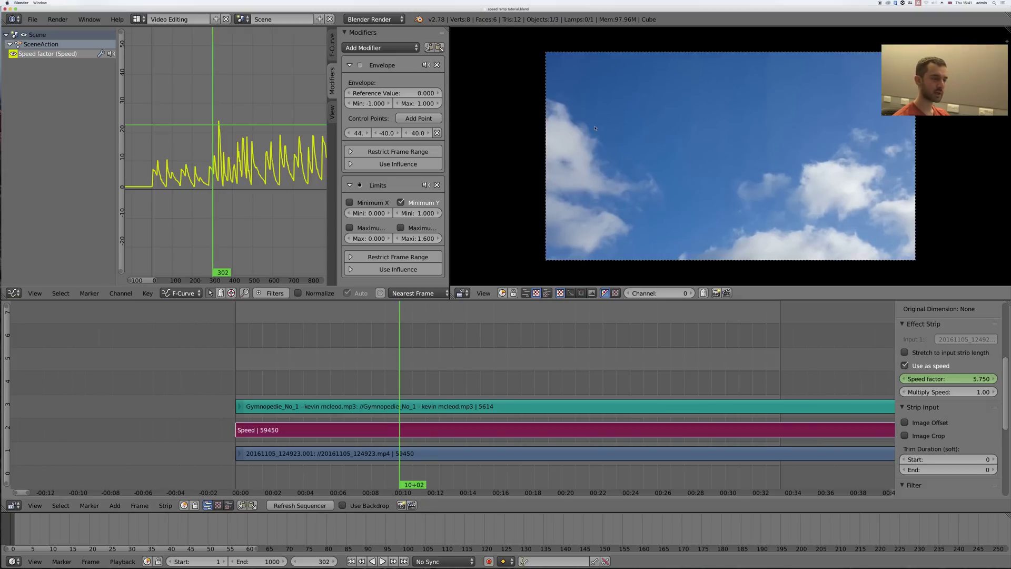
Enable Maximum Y in the Limits modifier at 12.9, showing frames 30 to 470.
{"action": "left_click", "coordinate": [400, 228]}
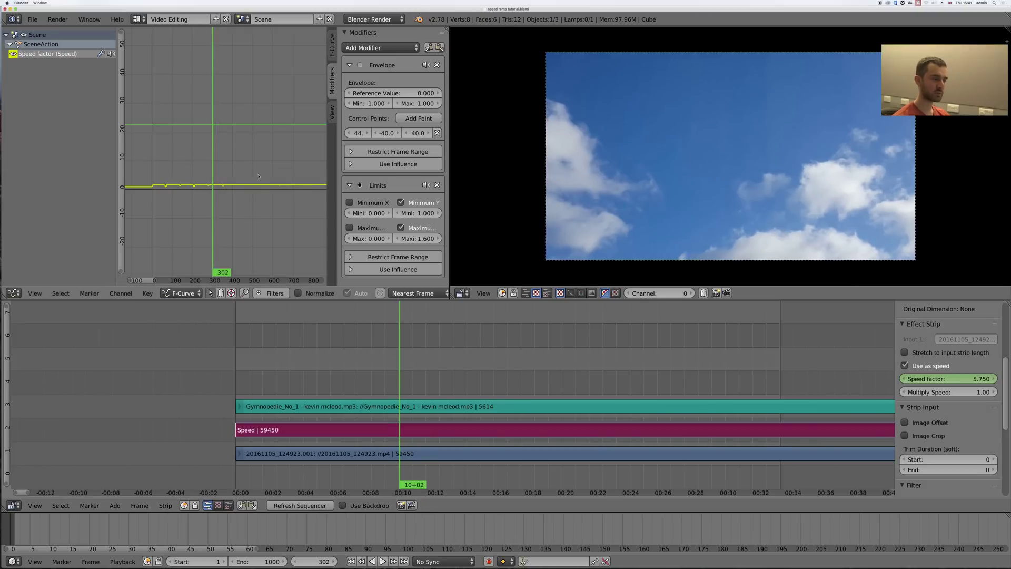
{"action": "scroll", "coordinate": [233, 180], "scroll_direction": "up", "scroll_amount": 3}
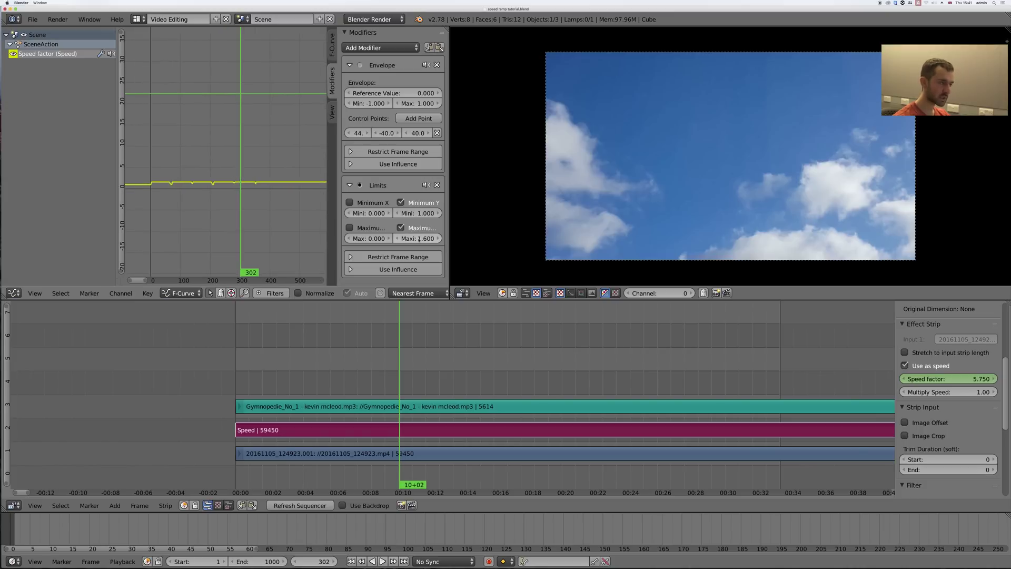
{"action": "left_click_drag", "start_coordinate": [419, 238], "coordinate": [471, 239]}
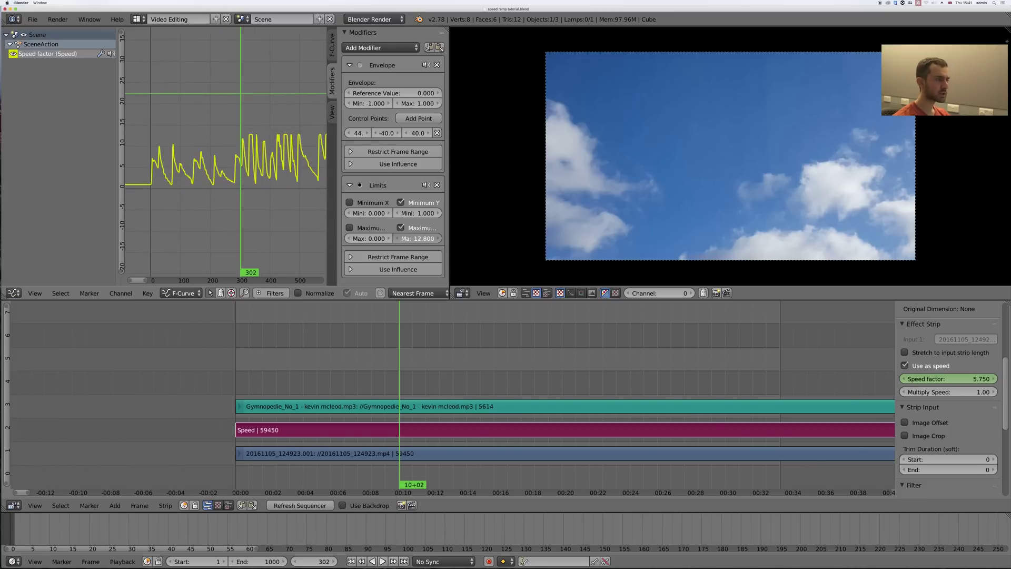
{"action": "left_click_drag", "start_coordinate": [419, 239], "coordinate": [422, 238]}
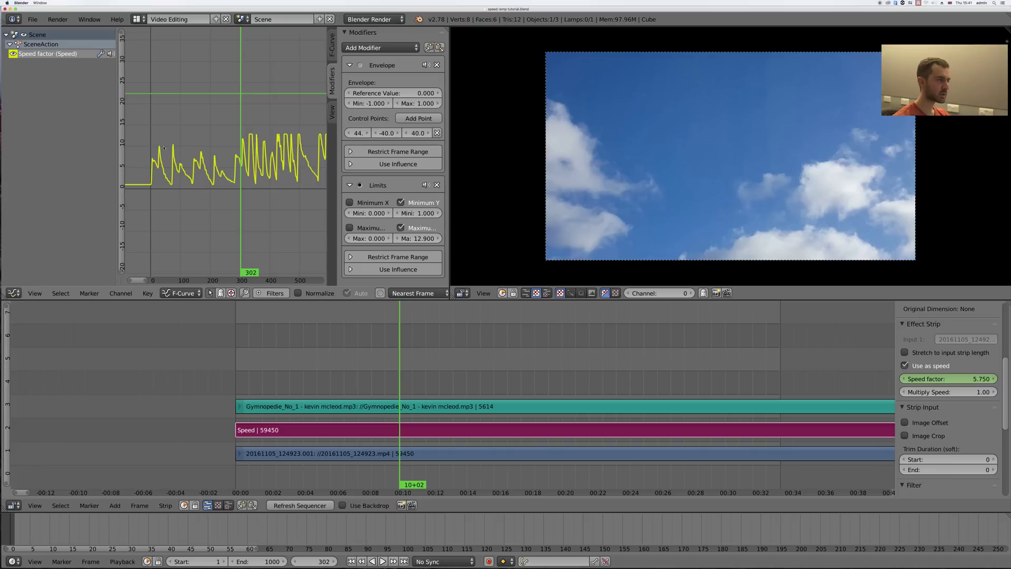
{"action": "scroll", "coordinate": [164, 148], "scroll_direction": "up", "scroll_amount": 3}
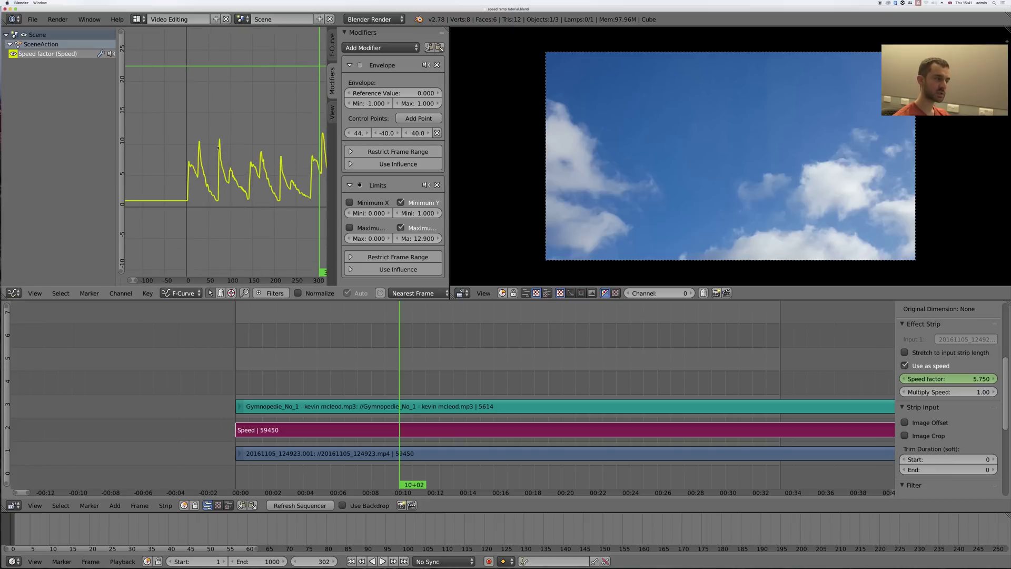
{"action": "middle_click_drag", "start_coordinate": [237, 148], "coordinate": [163, 150]}
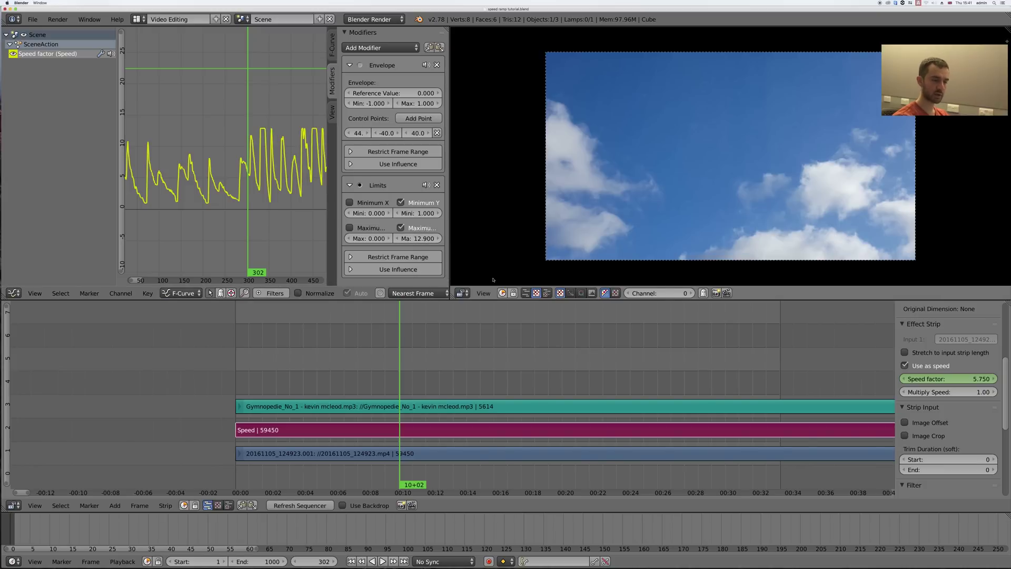
Preview the capped speed ramp from frame 1 twice, ending rewound at frame 1.
{"action": "key", "text": "shift+Left"}
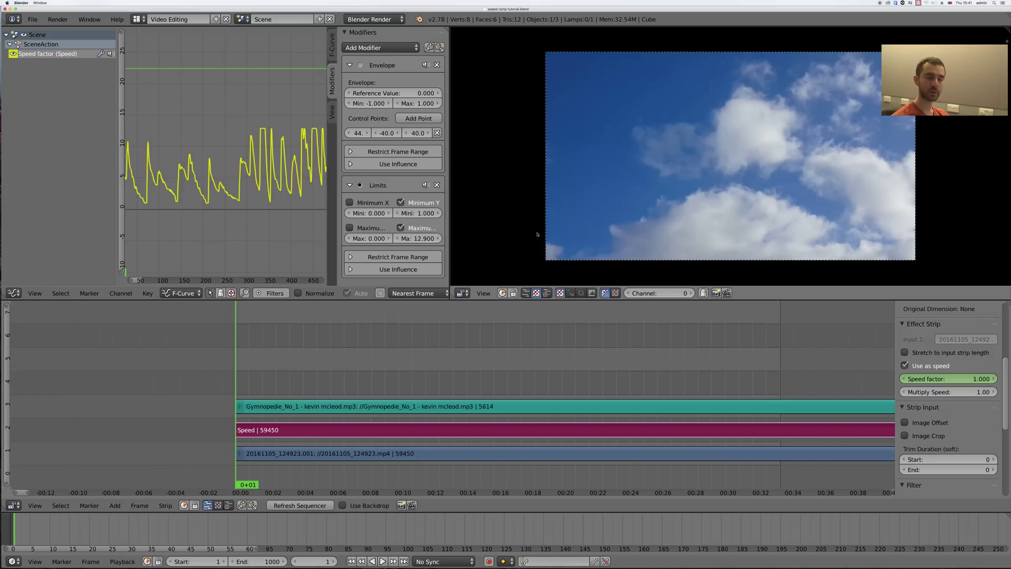
{"action": "key", "text": "alt+a"}
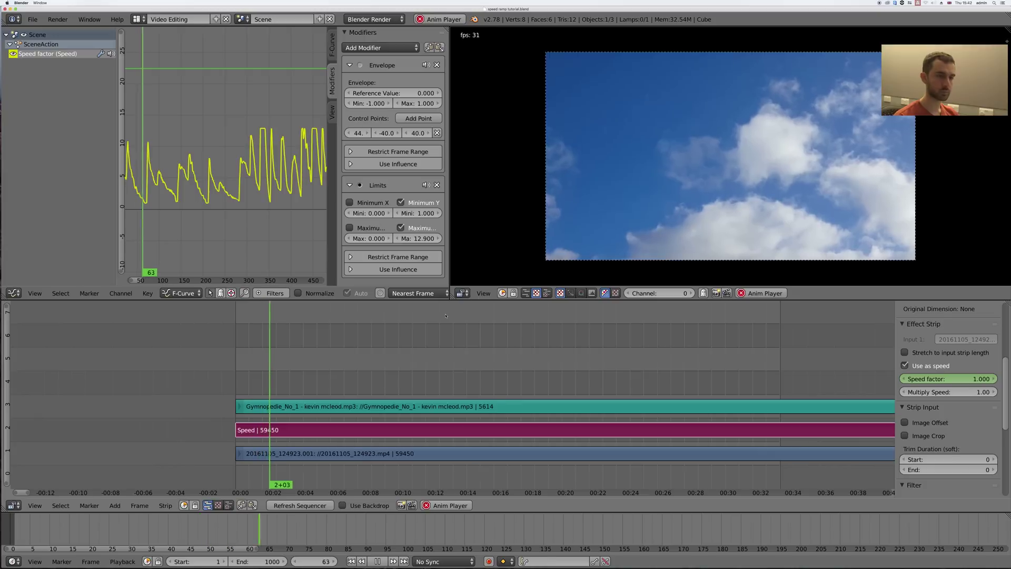
{"action": "key", "text": "Escape"}
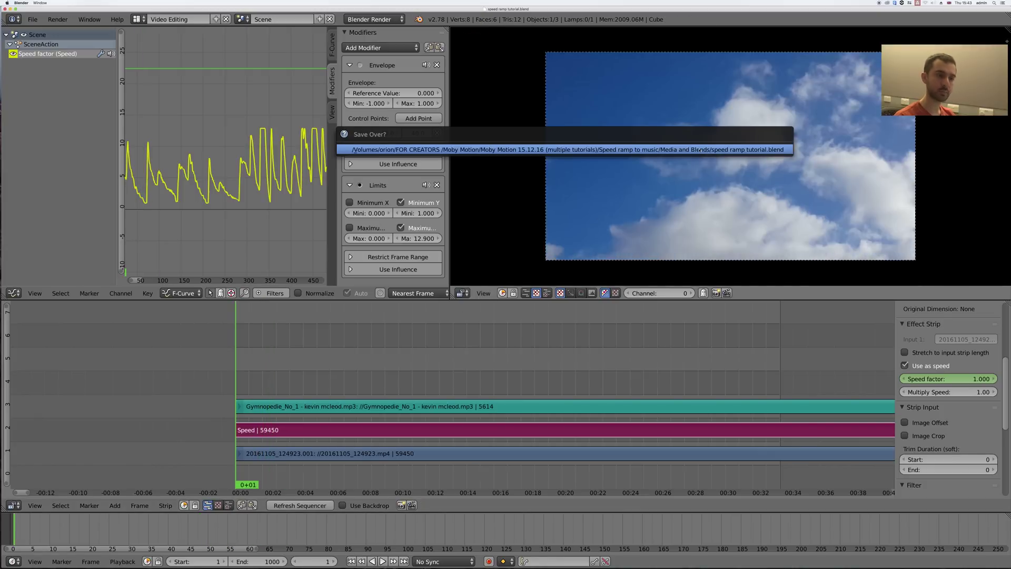
{"action": "key", "text": "alt+a"}
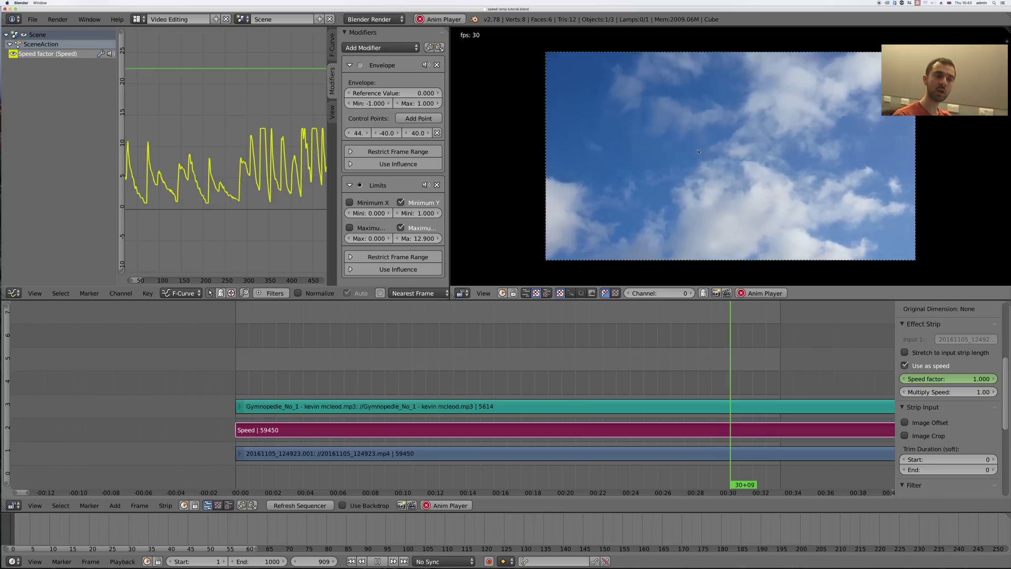
{"action": "key", "text": "Escape"}
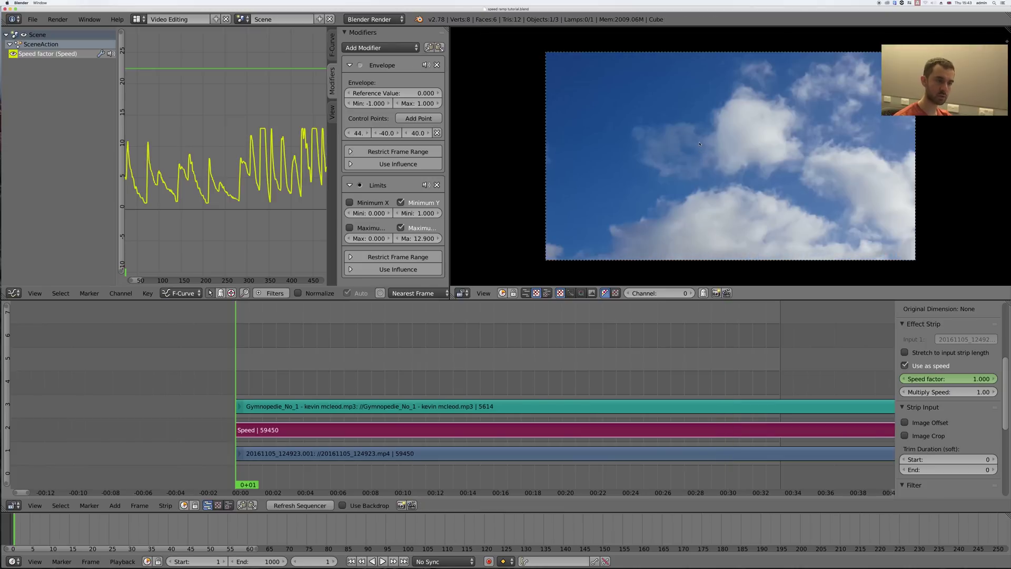
Save the project over the existing file and find the Gymnopedie music strip's end frame.
{"action": "key", "text": "ctrl+s"}
{"action": "left_click", "coordinate": [699, 143]}
{"action": "scroll", "coordinate": [684, 338], "scroll_direction": "down", "scroll_amount": 2}
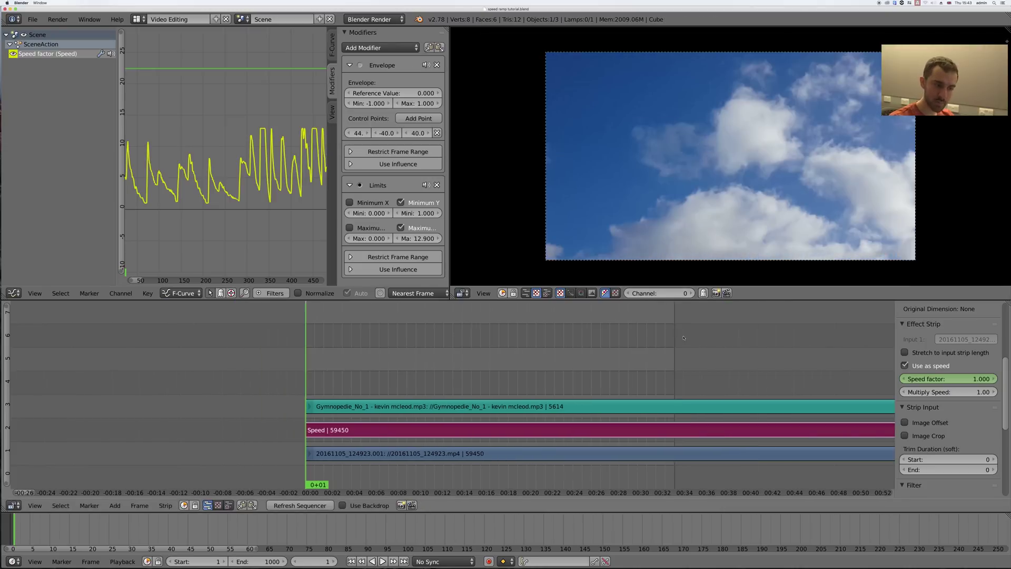
{"action": "scroll", "coordinate": [684, 338], "scroll_direction": "down", "scroll_amount": 10}
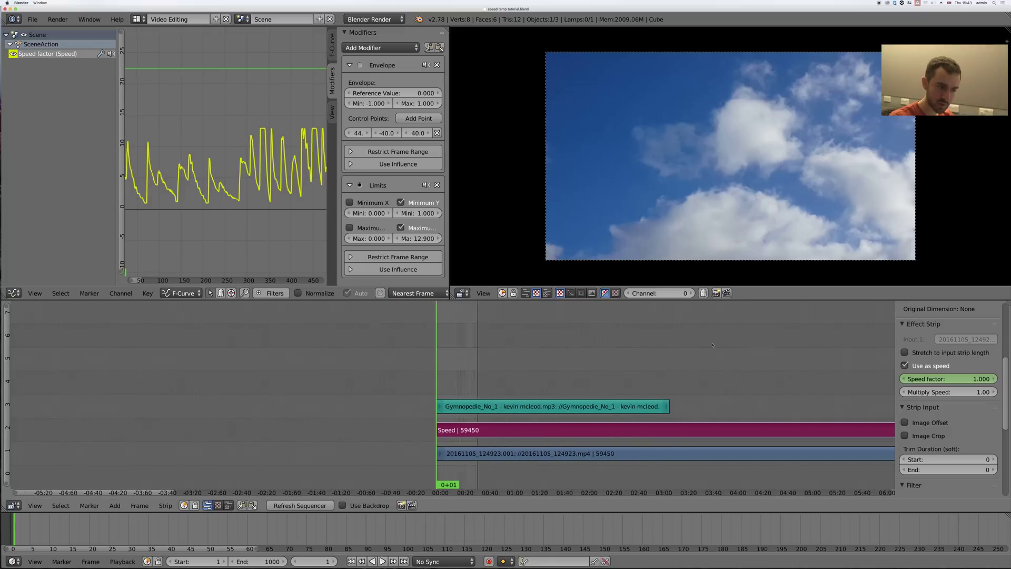
{"action": "scroll", "coordinate": [713, 345], "scroll_direction": "down", "scroll_amount": 2}
{"action": "left_click", "coordinate": [590, 378]}
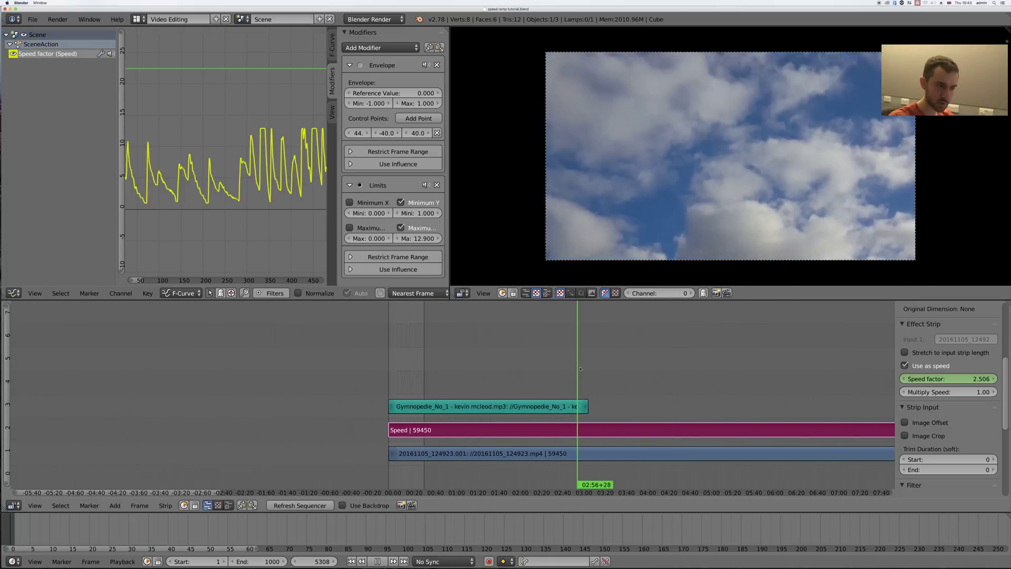
{"action": "scroll", "coordinate": [645, 378], "scroll_direction": "up", "scroll_amount": 4}
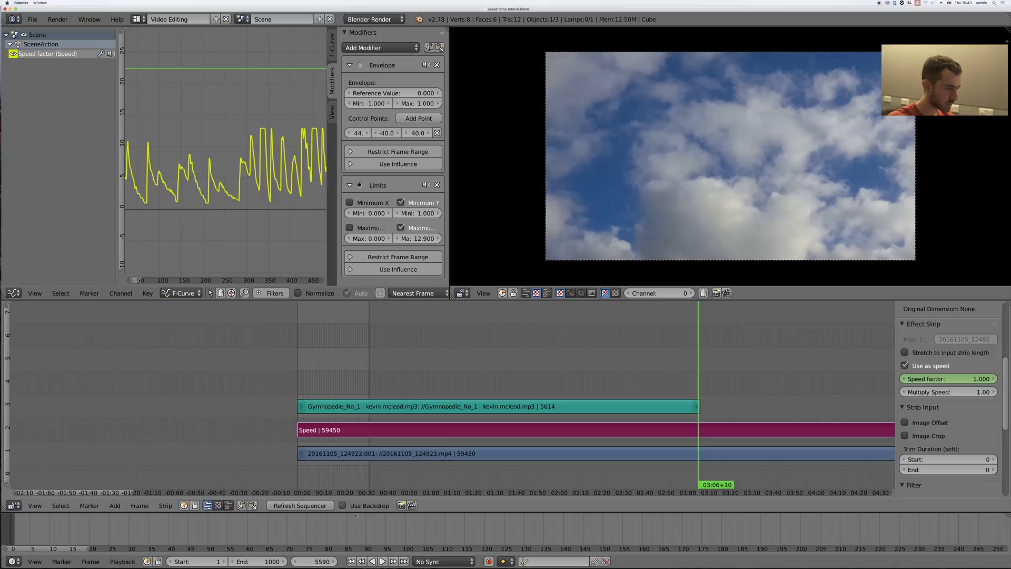
Set the scene end frame to 5614, fit all strips in view, and return to frame 1.
{"action": "left_click", "coordinate": [261, 561]}
{"action": "type", "text": "5"}
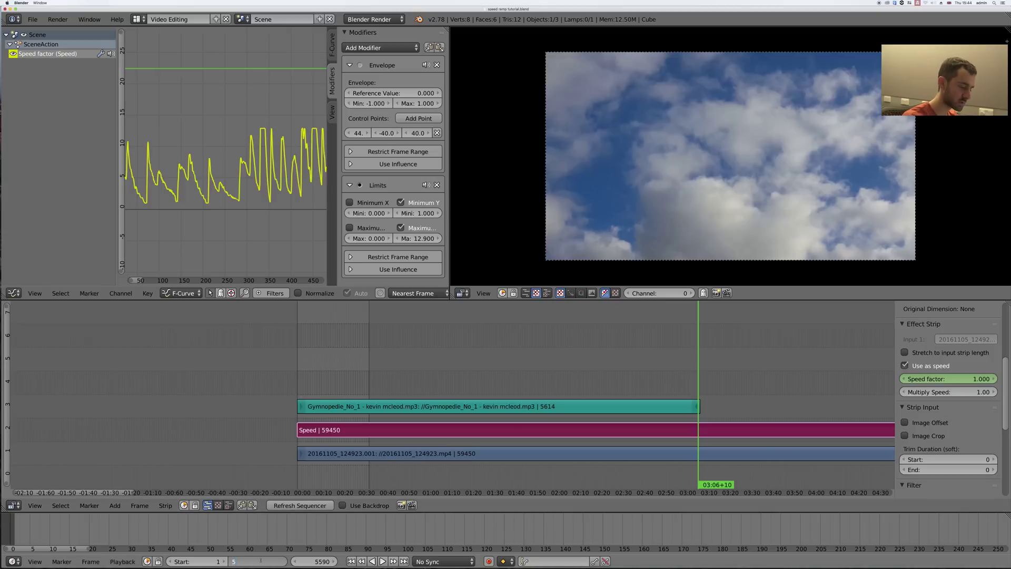
{"action": "type", "text": "614"}
{"action": "key", "text": "Return"}
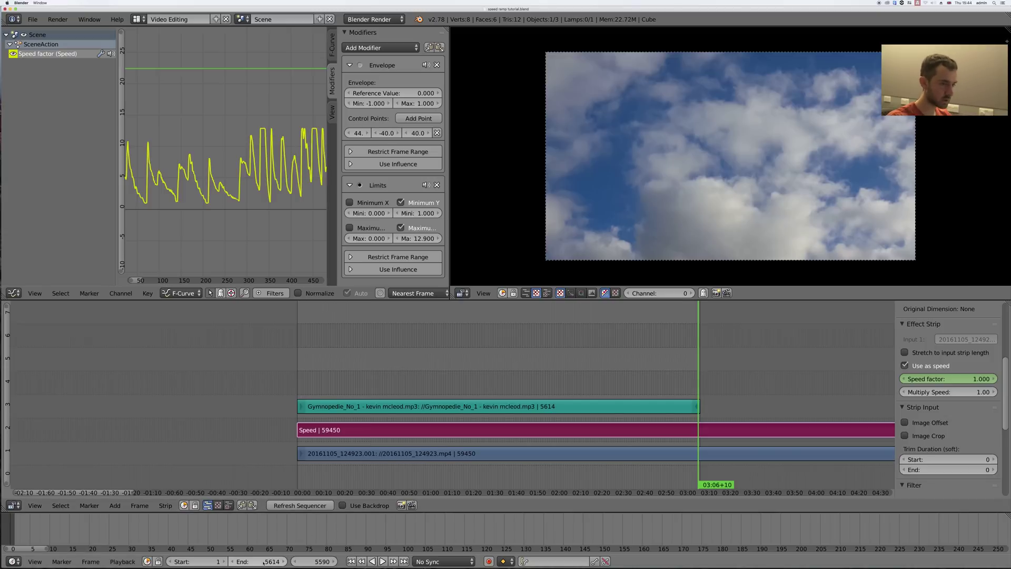
{"action": "key", "text": "Home"}
{"action": "key", "text": "shift+Left"}
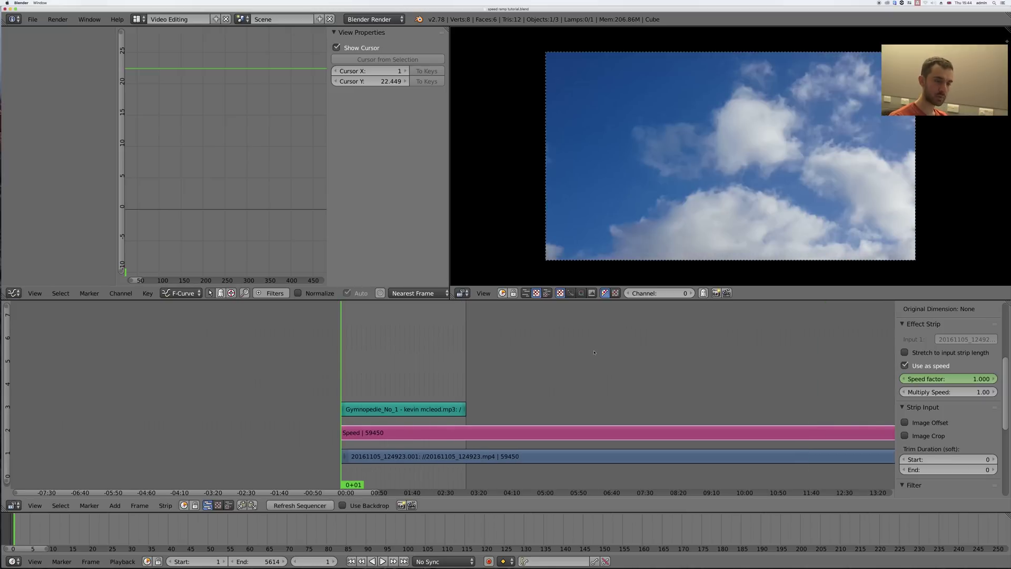
Show render properties in the upper-left area and set resolution scale to 100%.
{"action": "left_click", "coordinate": [14, 293]}
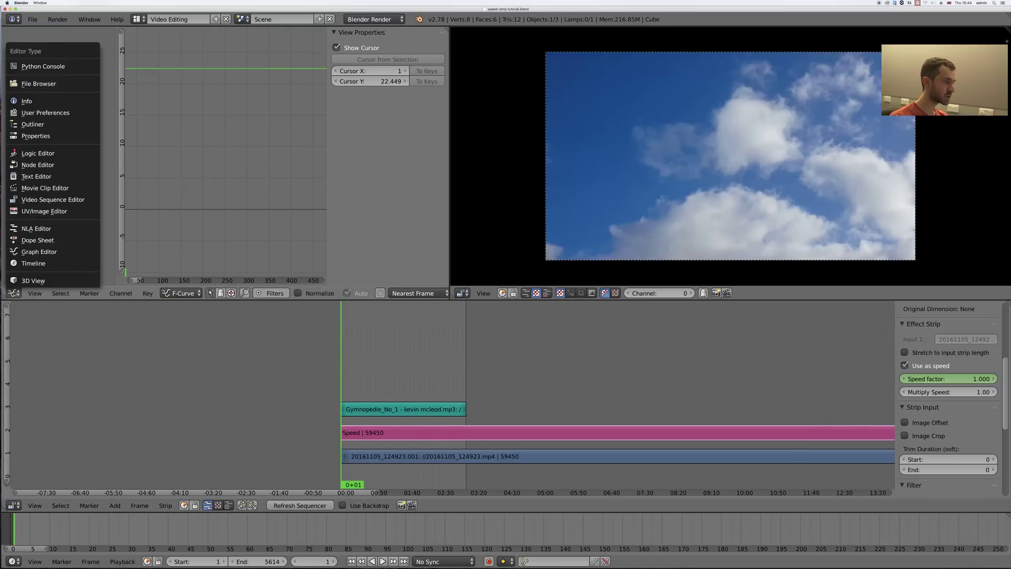
{"action": "left_click", "coordinate": [28, 136]}
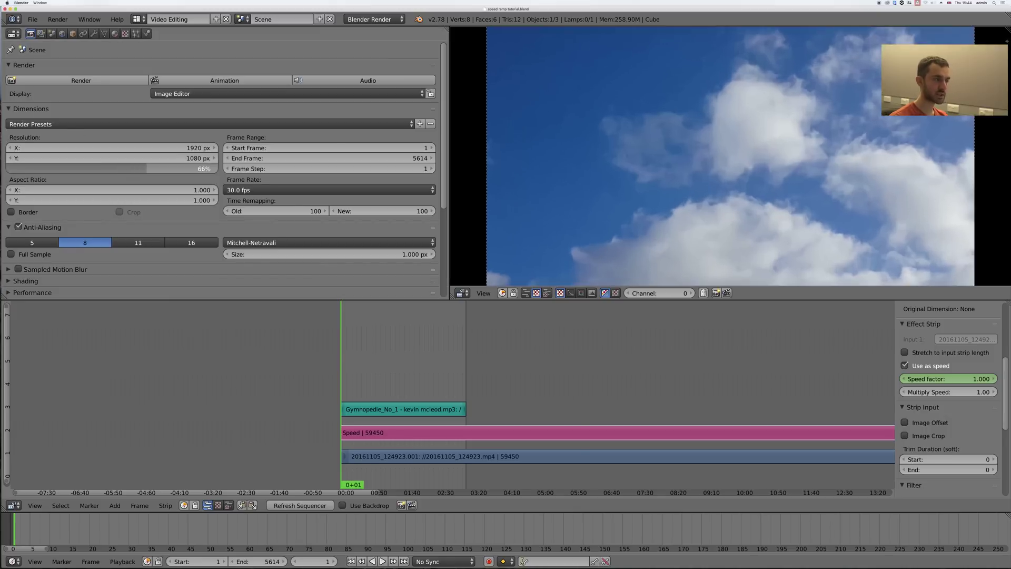
{"action": "left_click_drag", "start_coordinate": [146, 169], "coordinate": [216, 168]}
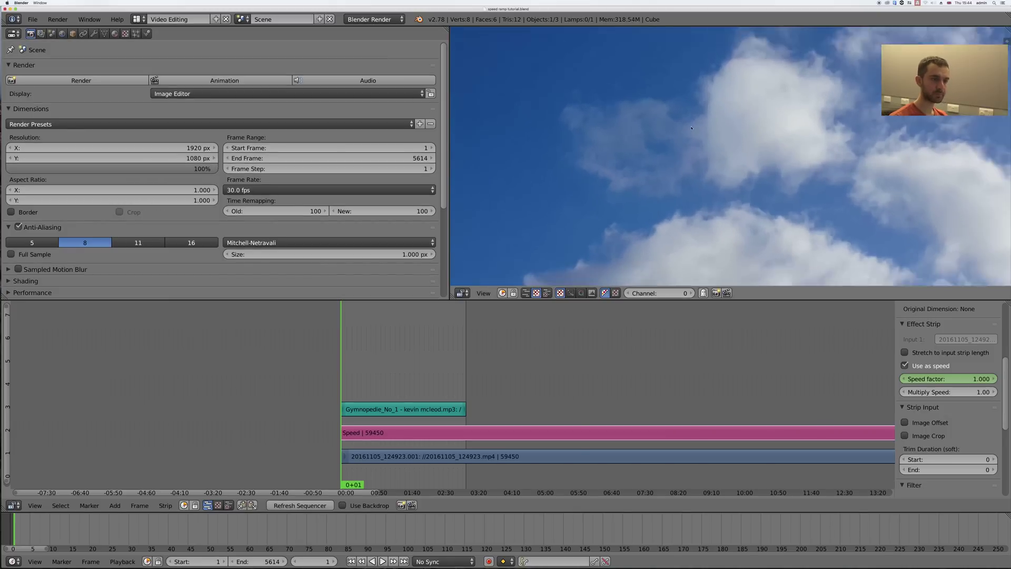
Change the render output path from /tmp/ to // beside the project file.
{"action": "scroll", "coordinate": [692, 128], "scroll_direction": "down", "scroll_amount": 3}
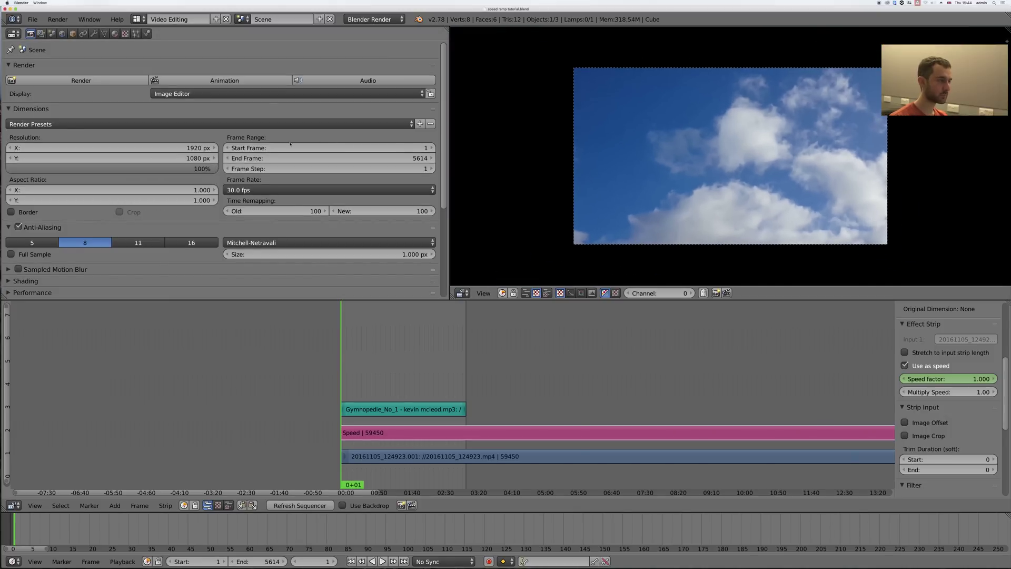
{"action": "scroll", "coordinate": [222, 148], "scroll_direction": "down", "scroll_amount": 6}
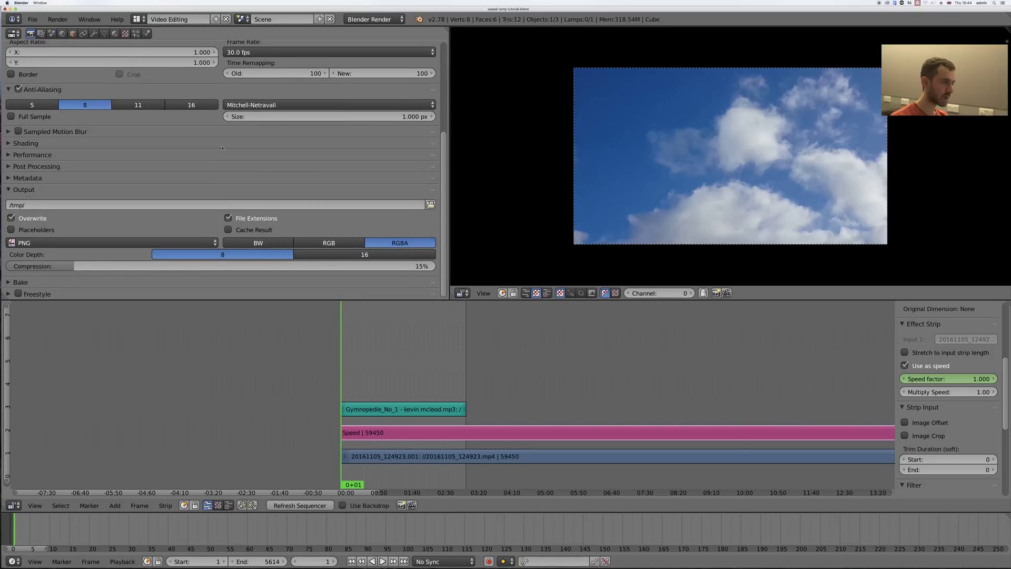
{"action": "left_click", "coordinate": [102, 203]}
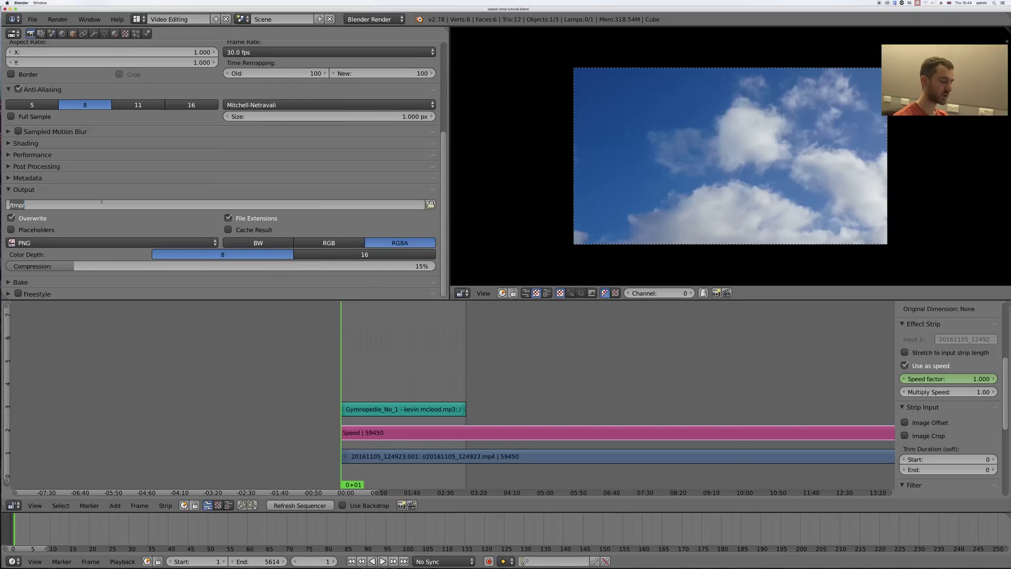
{"action": "type", "text": "//"}
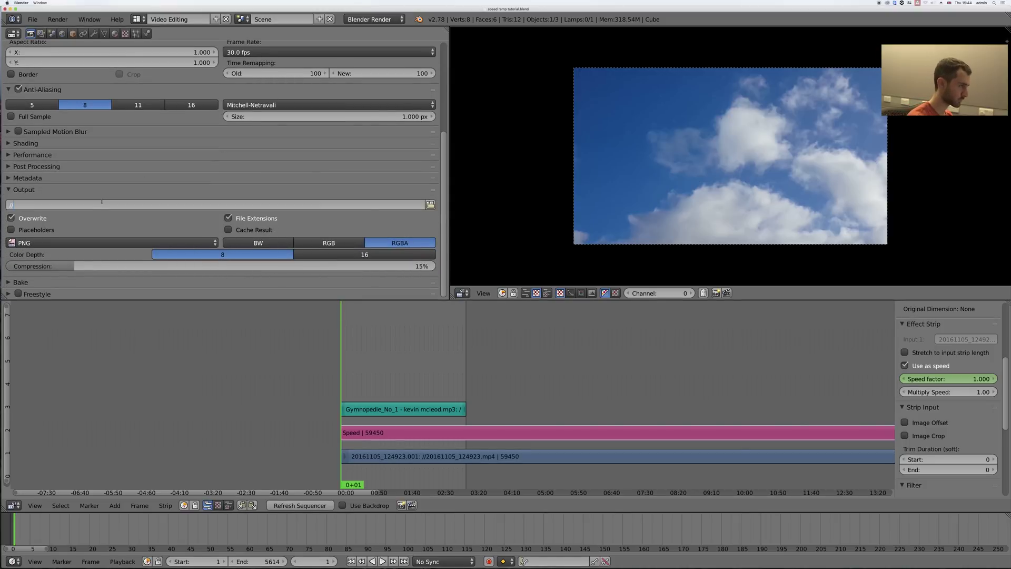
{"action": "key", "text": "Return"}
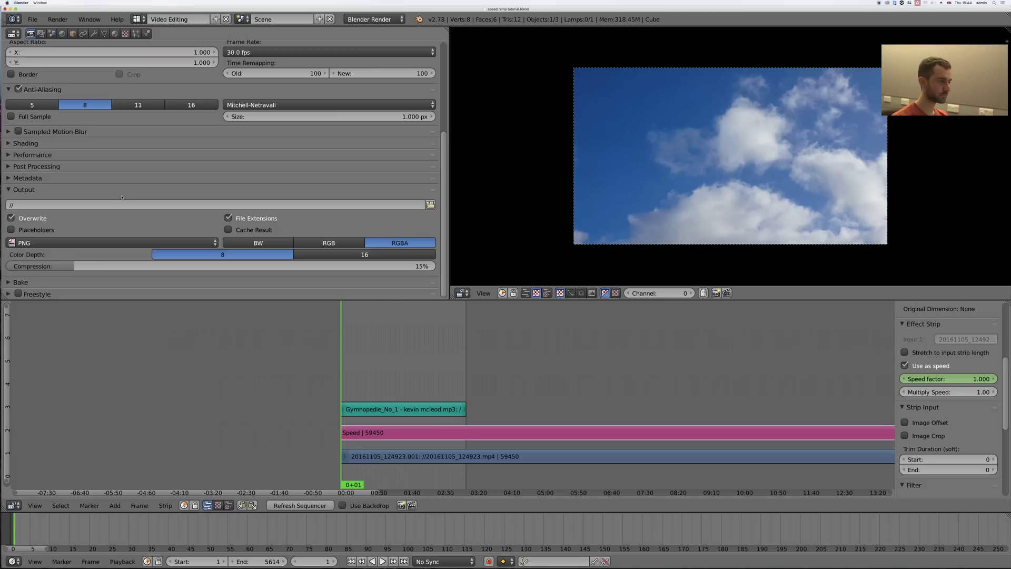
Set the output file format to H.264 with an H.264 container.
{"action": "left_click", "coordinate": [129, 242]}
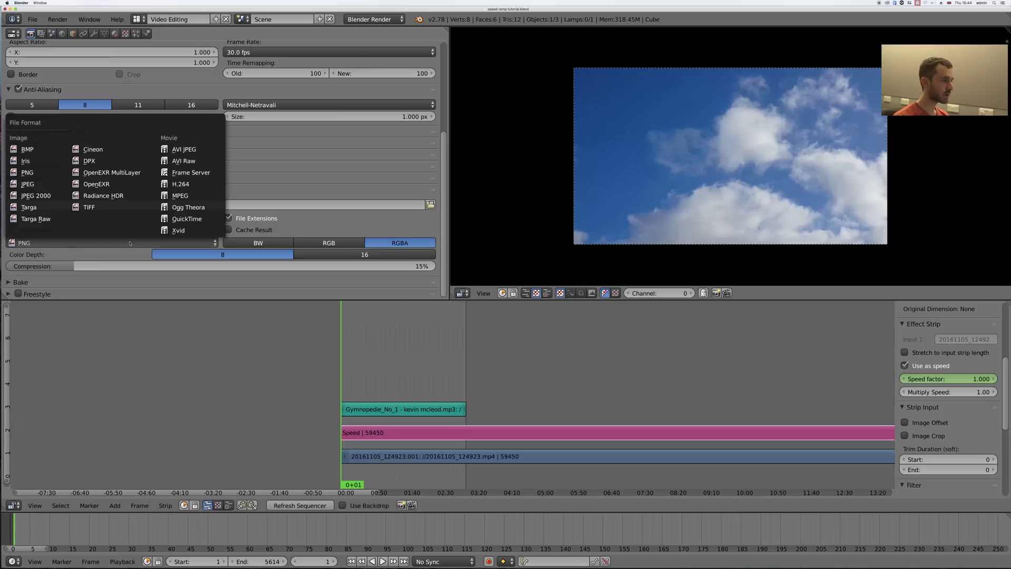
{"action": "left_click", "coordinate": [182, 184]}
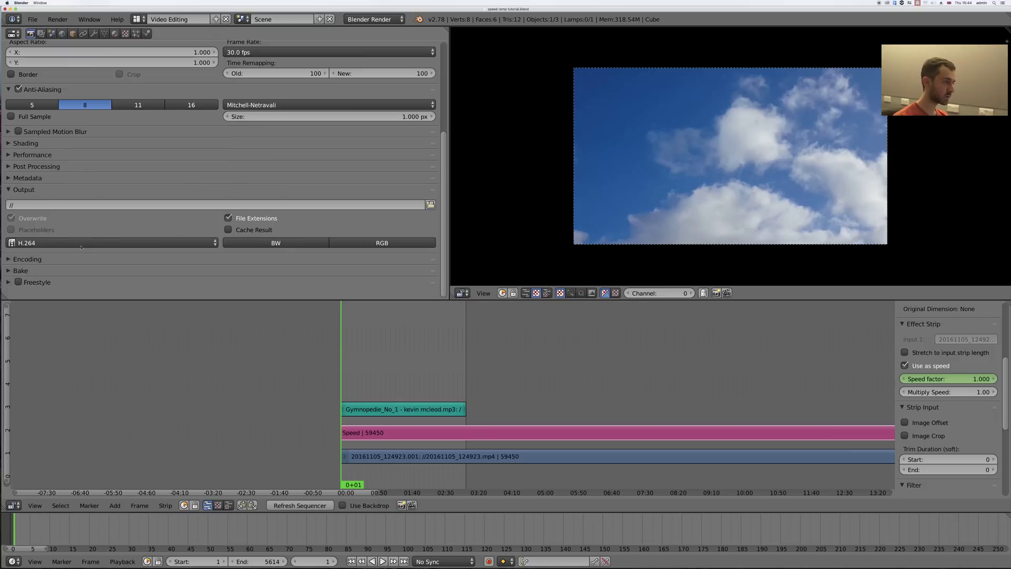
{"action": "left_click", "coordinate": [106, 259]}
{"action": "scroll", "coordinate": [106, 213], "scroll_direction": "down", "scroll_amount": 4}
{"action": "left_click", "coordinate": [106, 206]}
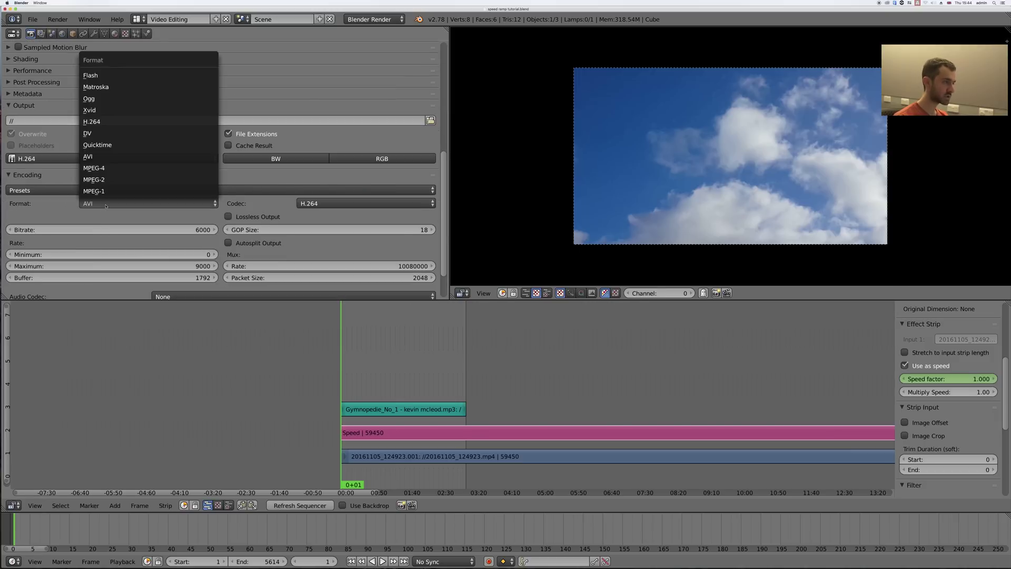
{"action": "left_click", "coordinate": [111, 120]}
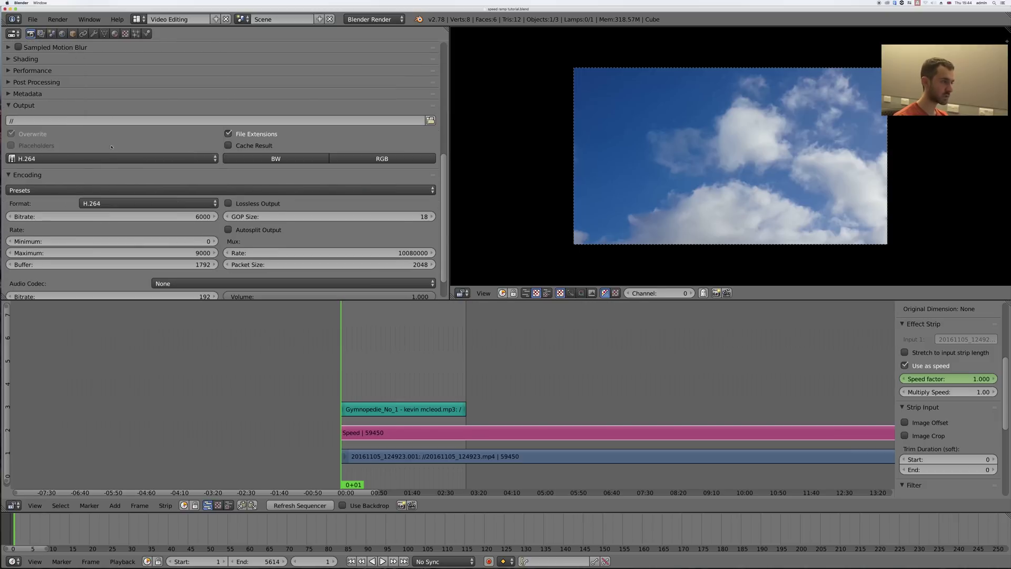
Use MP3 audio, video bitrate 1200 and maximum rate 15000.
{"action": "scroll", "coordinate": [136, 256], "scroll_direction": "down", "scroll_amount": 2}
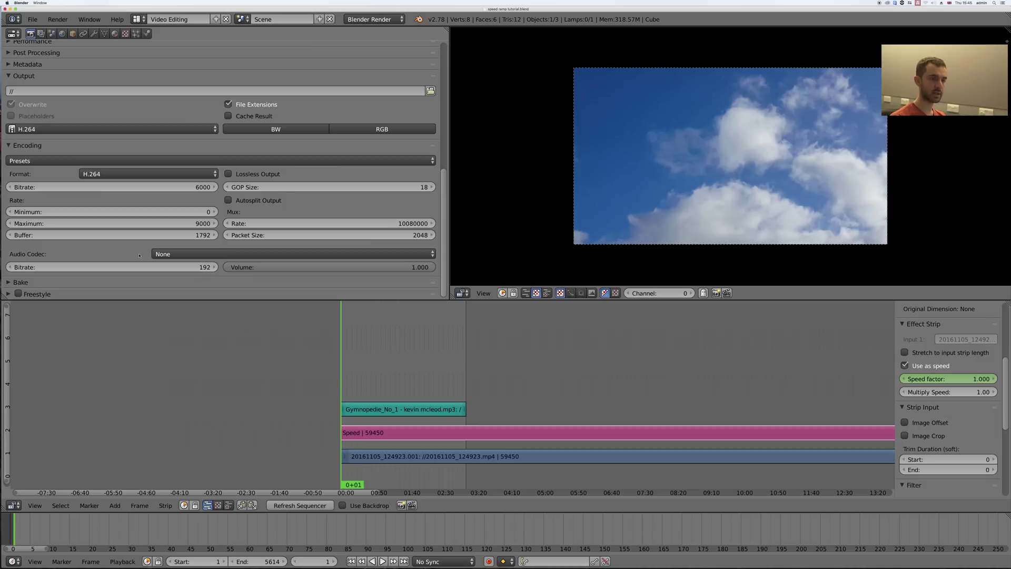
{"action": "left_click", "coordinate": [167, 255]}
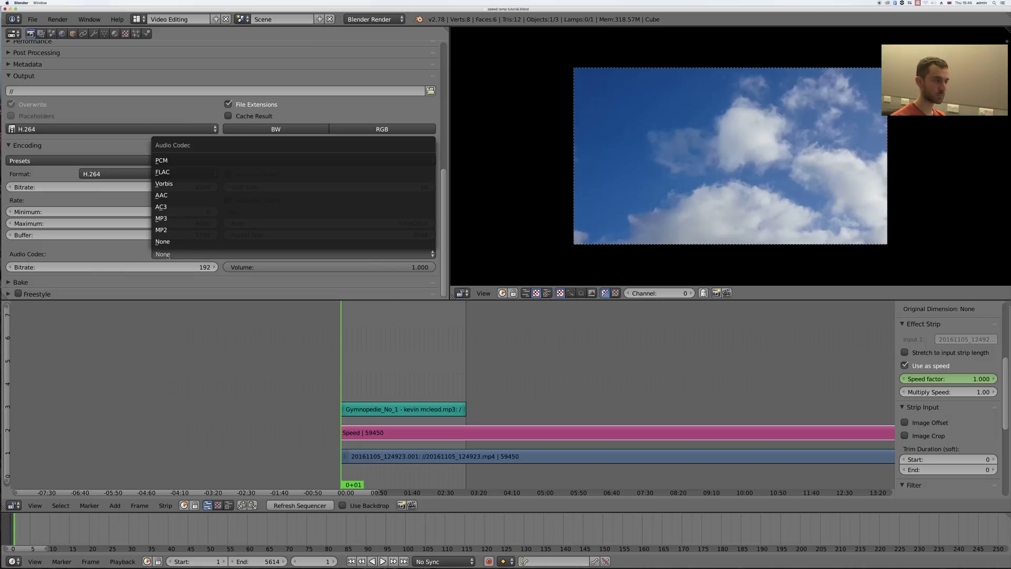
{"action": "left_click", "coordinate": [169, 220]}
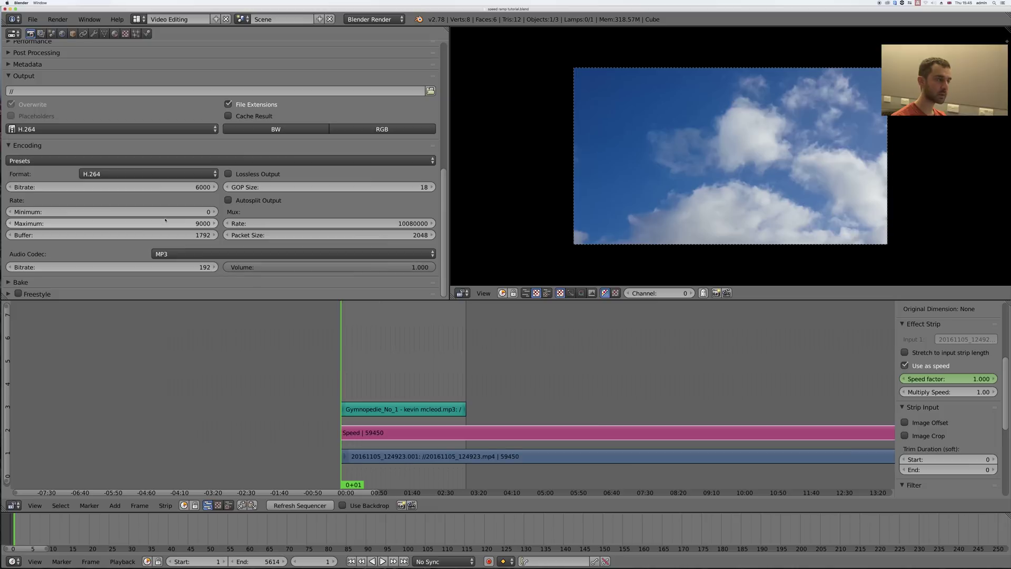
{"action": "left_click", "coordinate": [164, 191]}
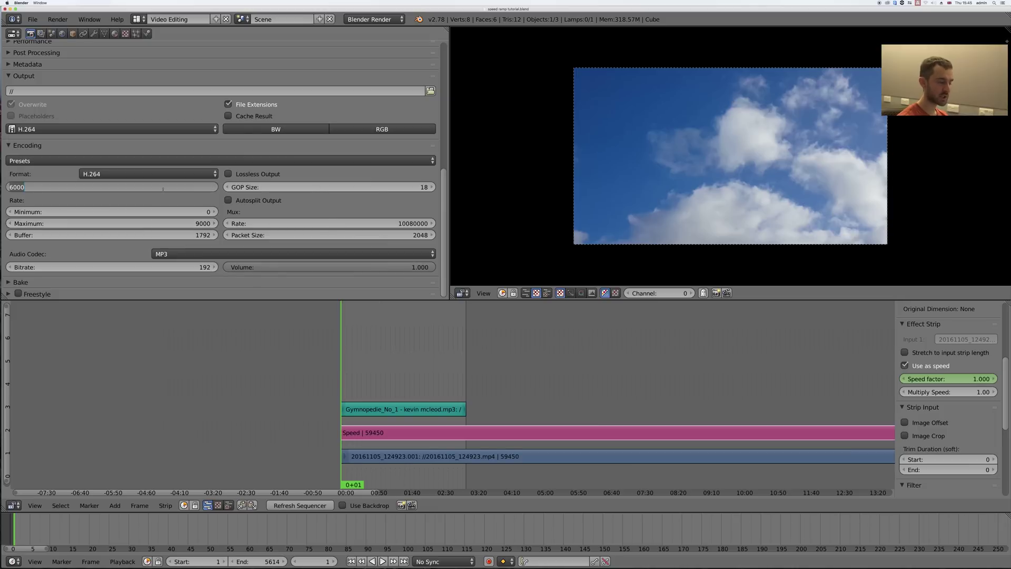
{"action": "type", "text": "1200"}
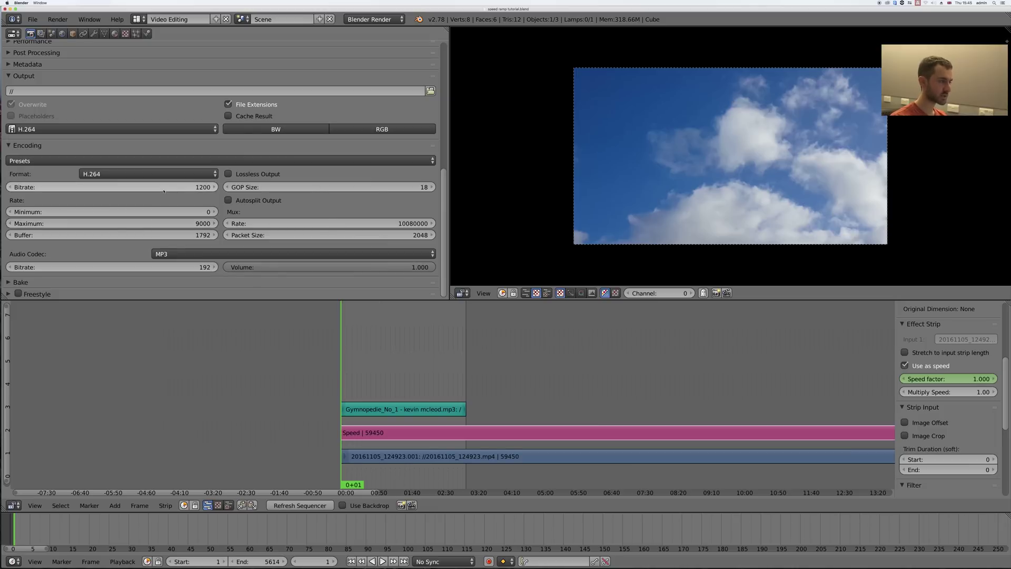
{"action": "key", "text": "Return"}
{"action": "type", "text": "15000"}
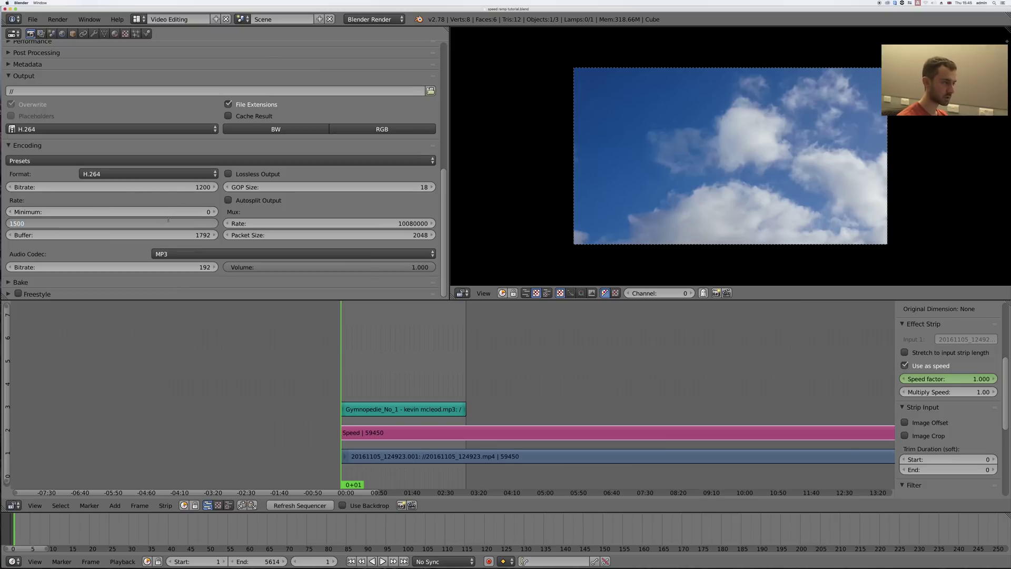
{"action": "key", "text": "Return"}
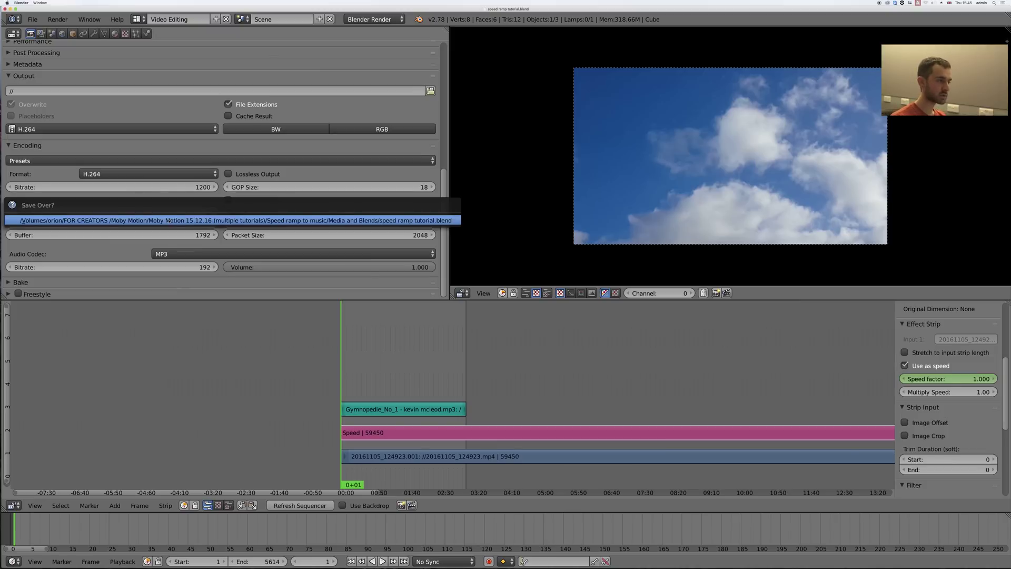
Start rendering the full 1920×1080 animation from the top of the Render properties.
{"action": "scroll", "coordinate": [254, 64], "scroll_direction": "up", "scroll_amount": 10}
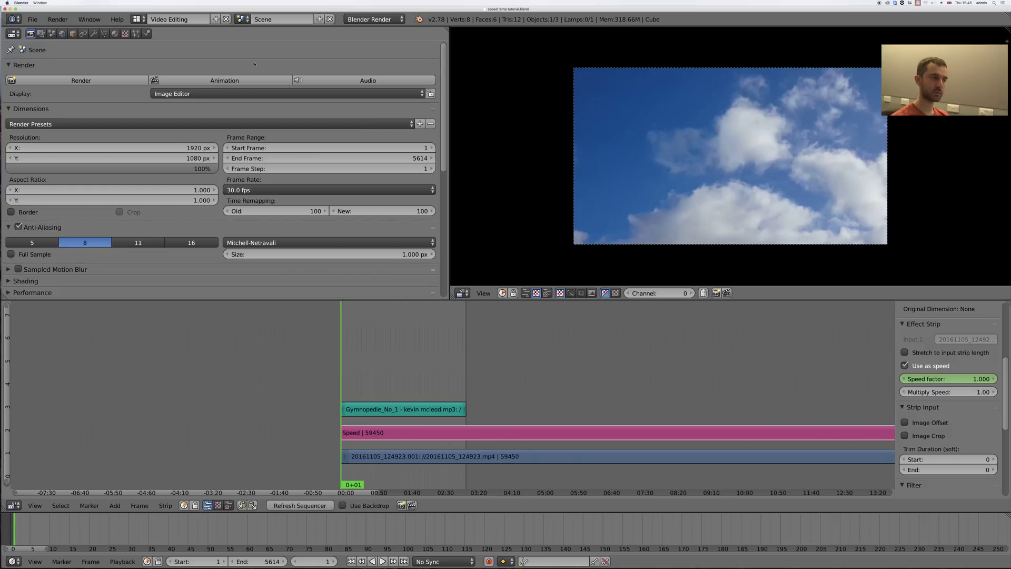
{"action": "left_click", "coordinate": [248, 80]}
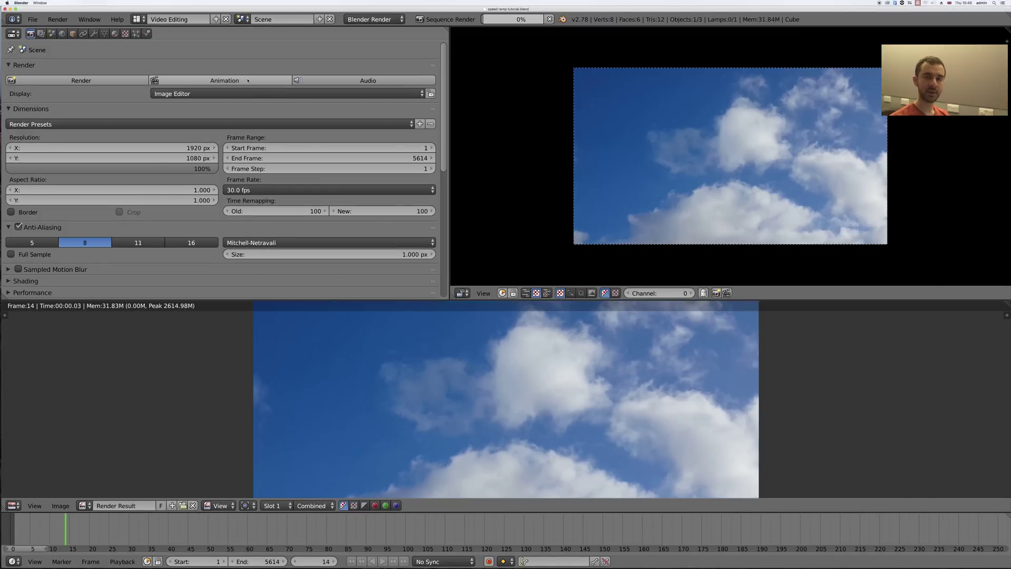